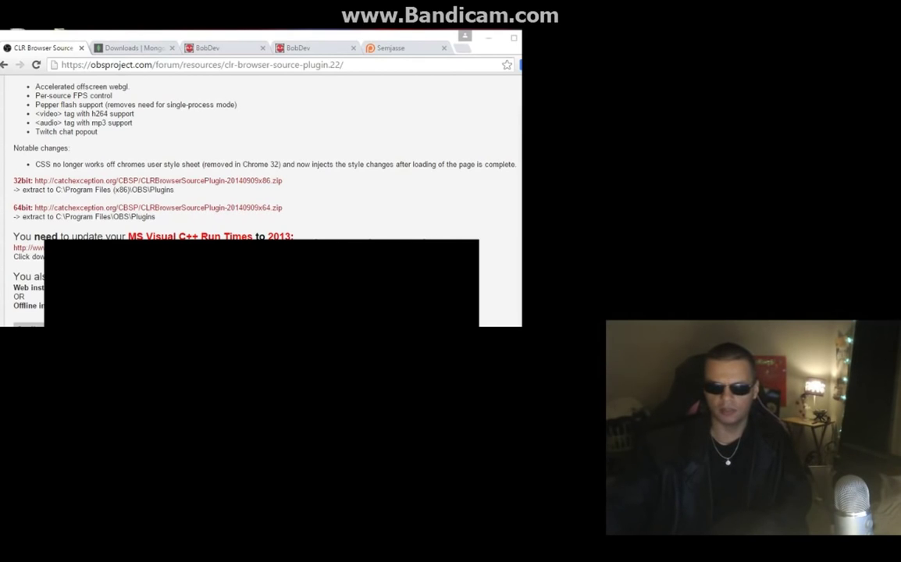
Review the CLR Browser Source Plugin page's address and the extraction paths given for the 32-bit and 64-bit downloads
left_click_drag(360, 65, 51, 68)
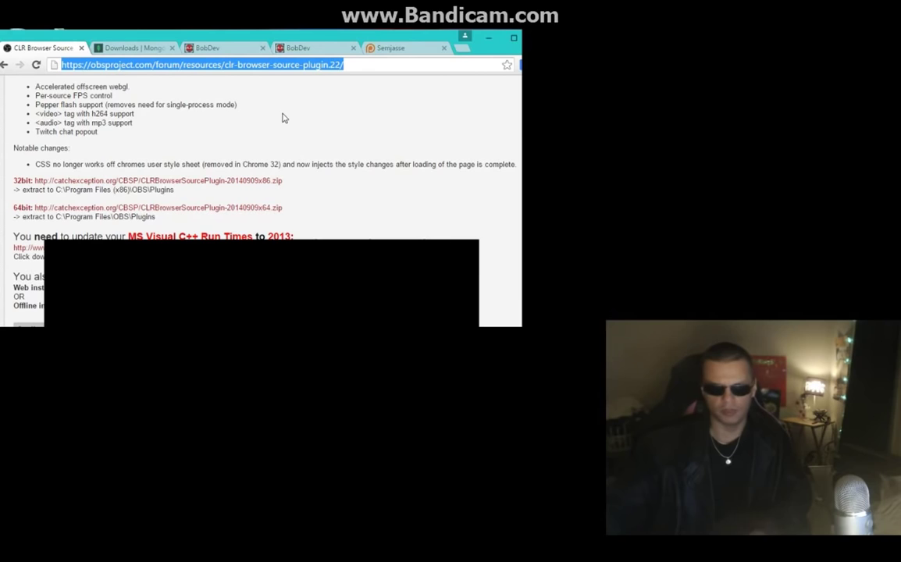
left_click(280, 183)
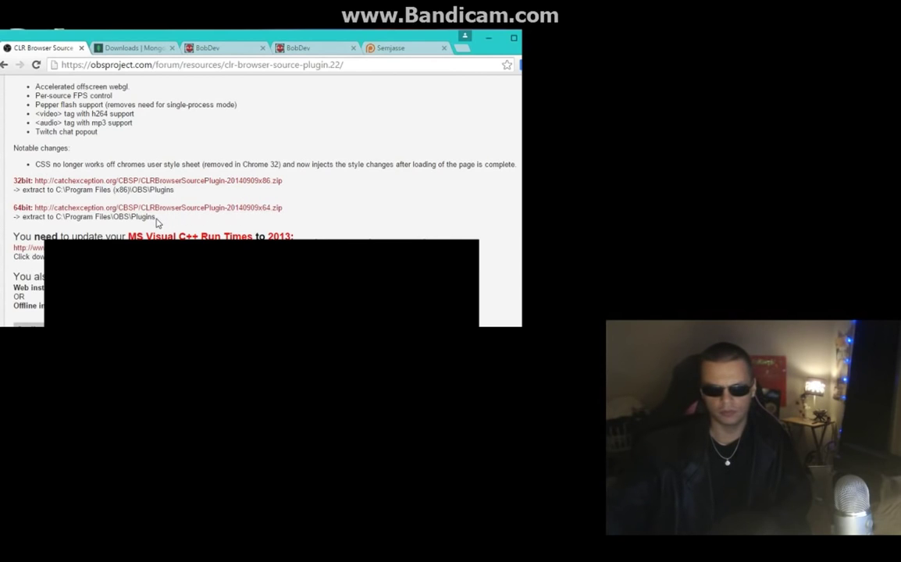
left_click_drag(157, 222, 24, 217)
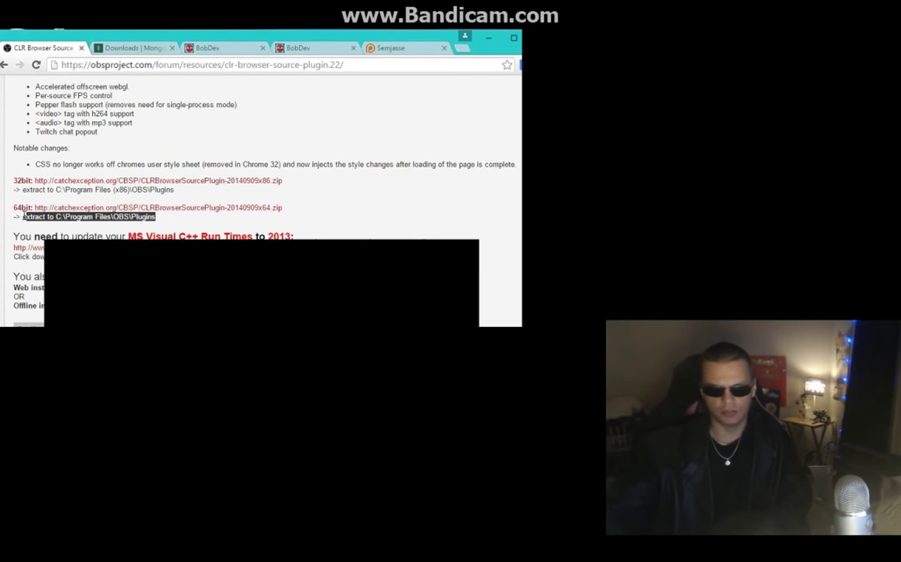
left_click_drag(174, 190, 10, 181)
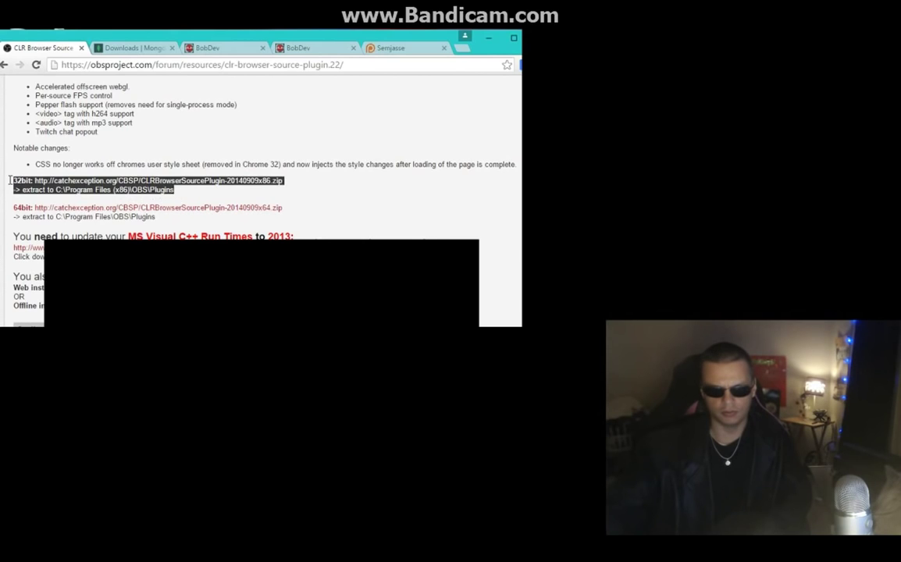
left_click(297, 204)
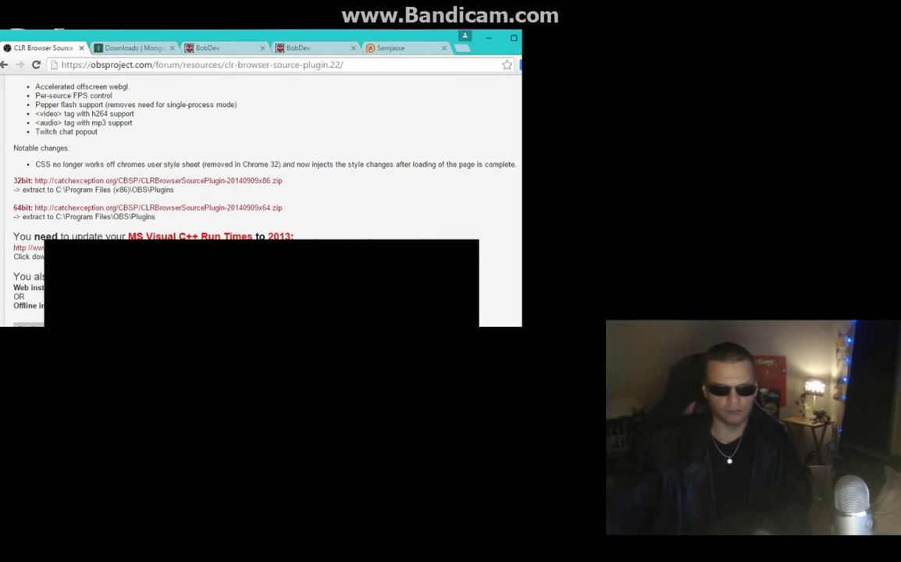
Switch to File Explorer, check the db folder inside the data folder on drive C, and minimize the window
key("alt+Tab")
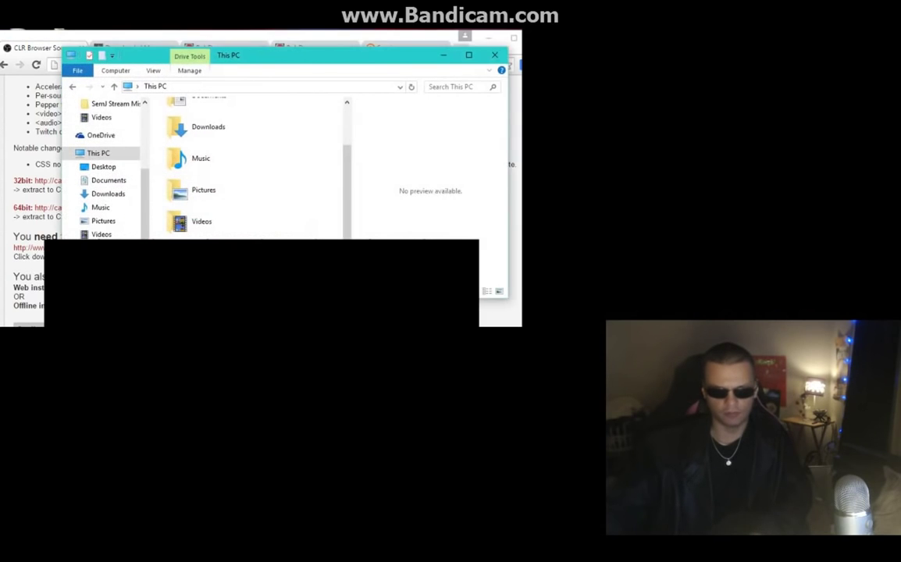
double_click(210, 266)
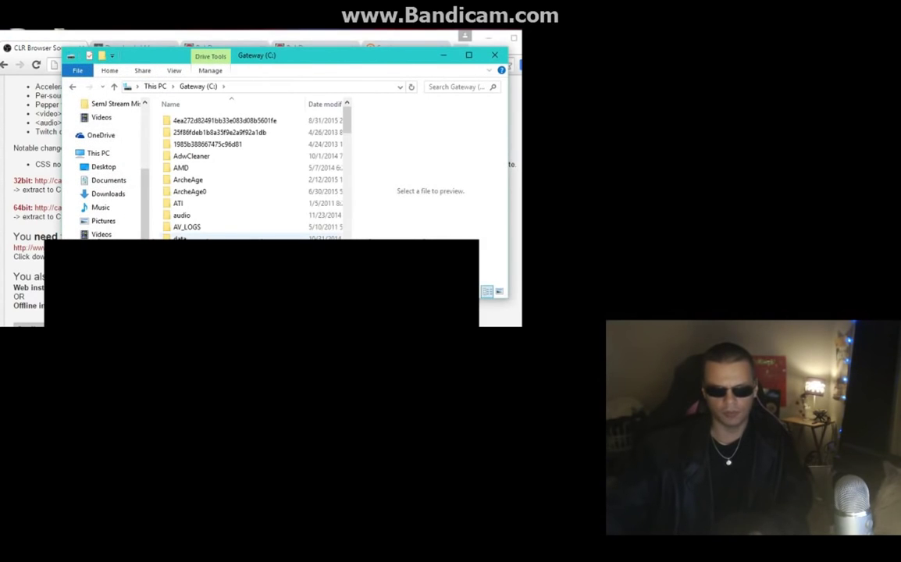
double_click(194, 240)
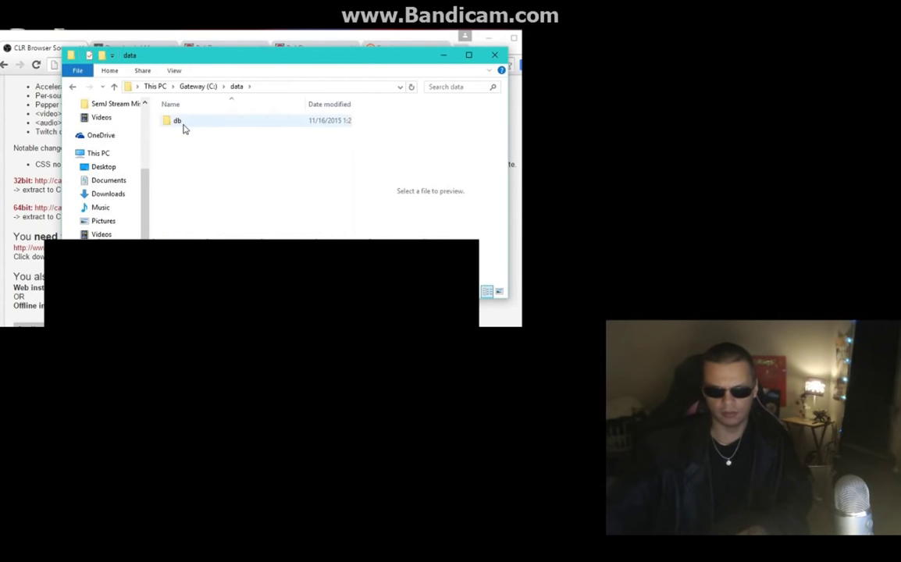
left_click(442, 55)
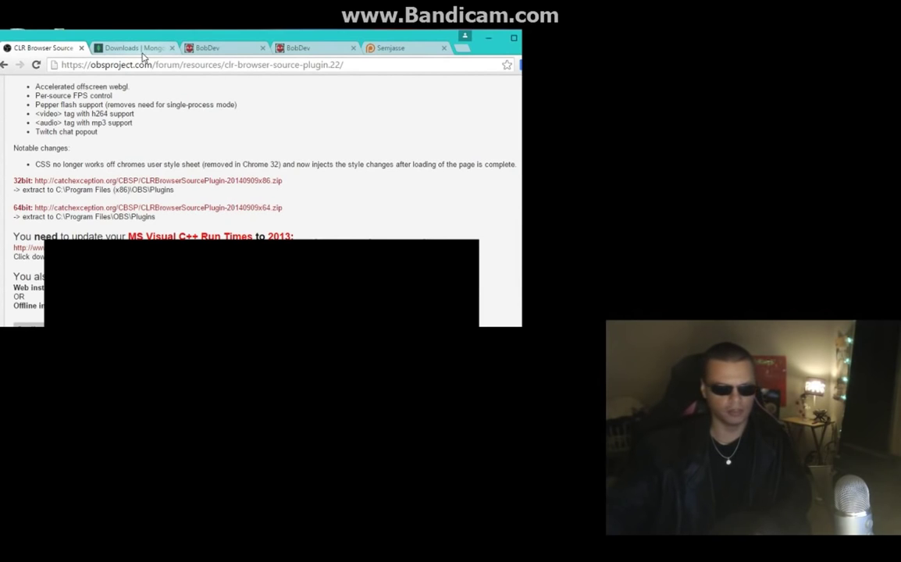
Open the MongoDB downloads page and select a Windows version of the current stable release
left_click(133, 47)
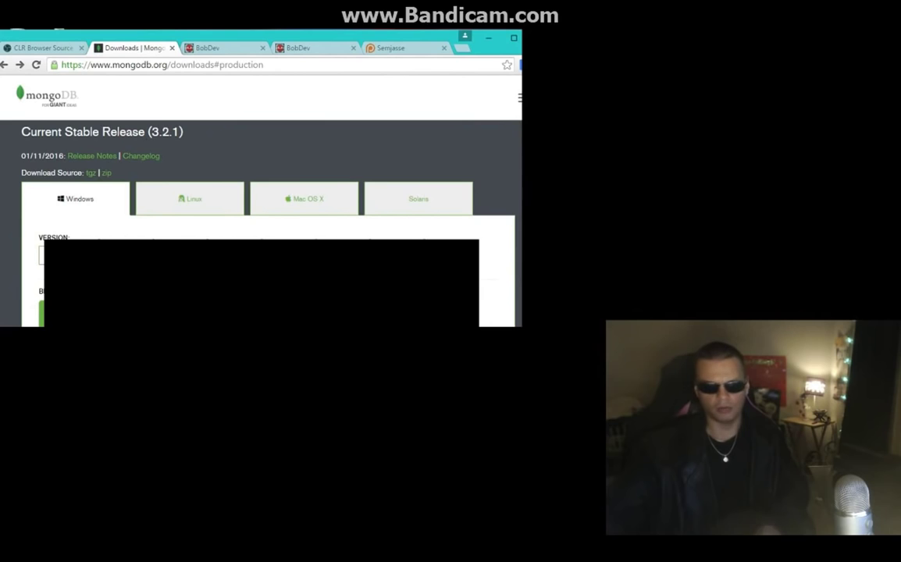
left_click(157, 256)
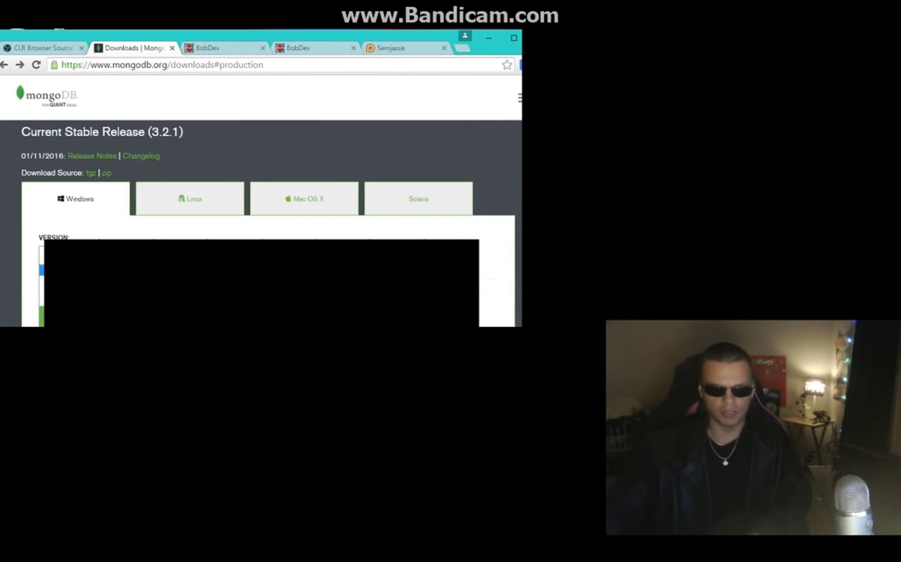
left_click(156, 270)
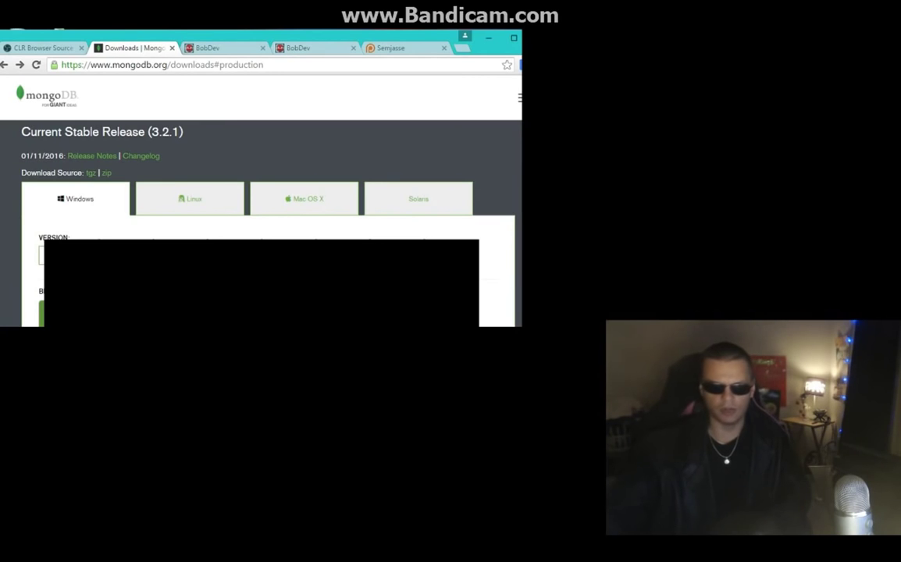
View the BobDev download page and examine the extraction path options for the BobDevs_FSN_1.12_BETA archive in the Downloads folder
left_click(234, 53)
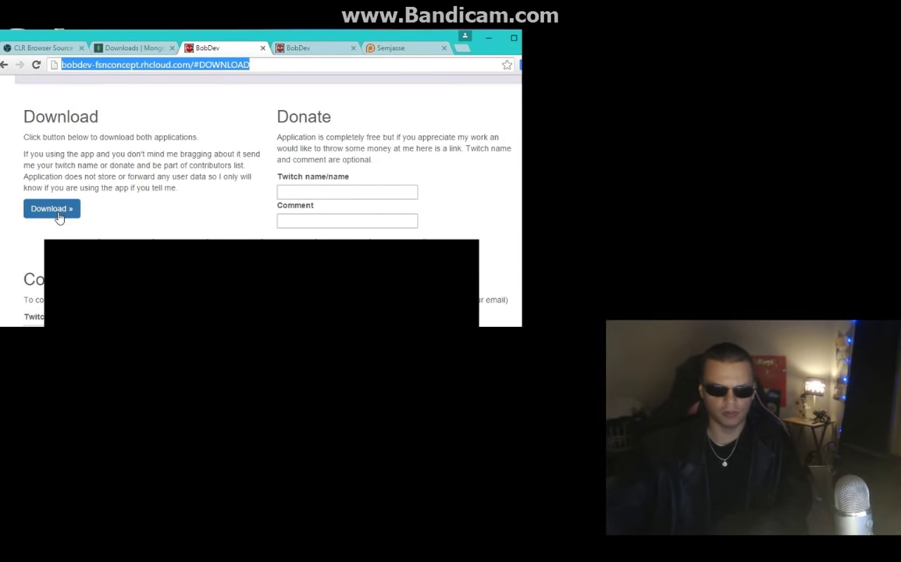
key("alt+Tab")
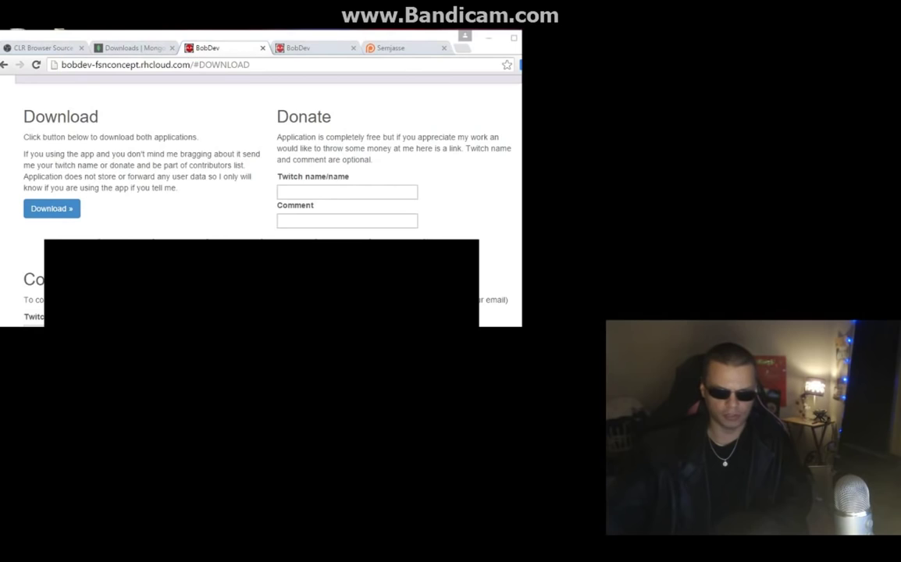
key("alt+Tab")
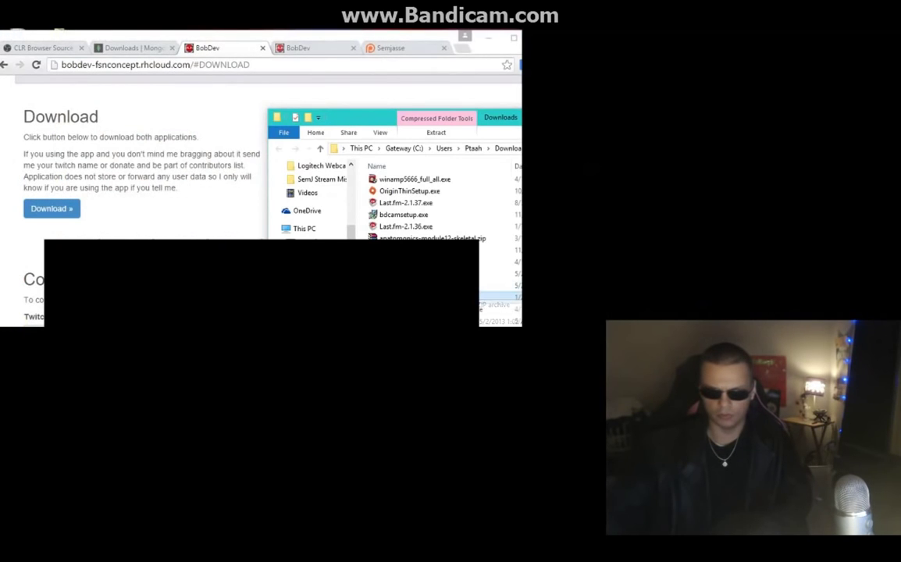
right_click(435, 298)
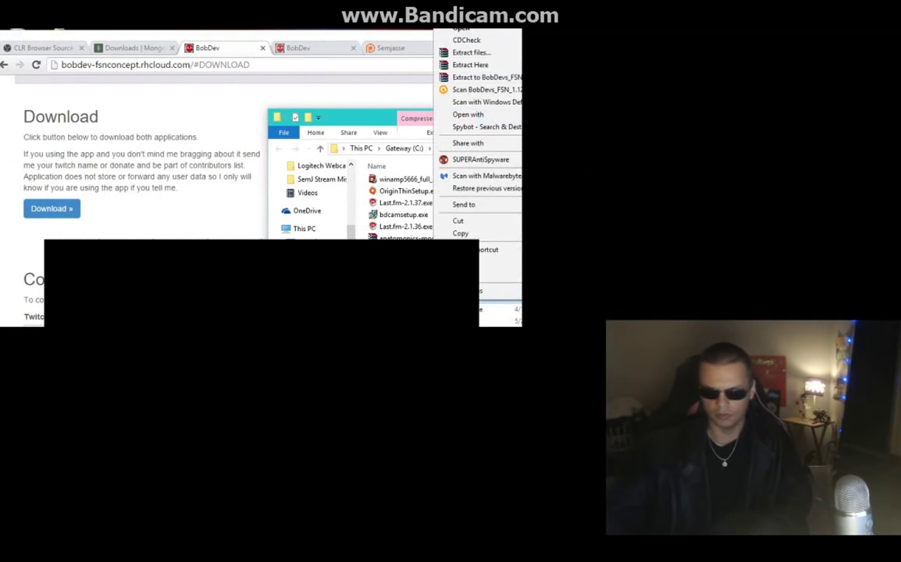
left_click(495, 53)
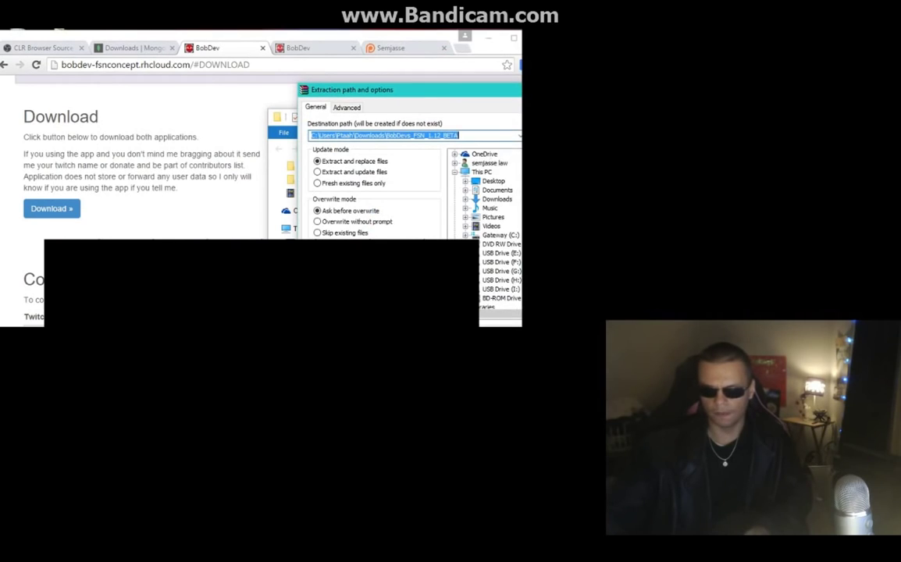
scroll(484, 227, "down", 5)
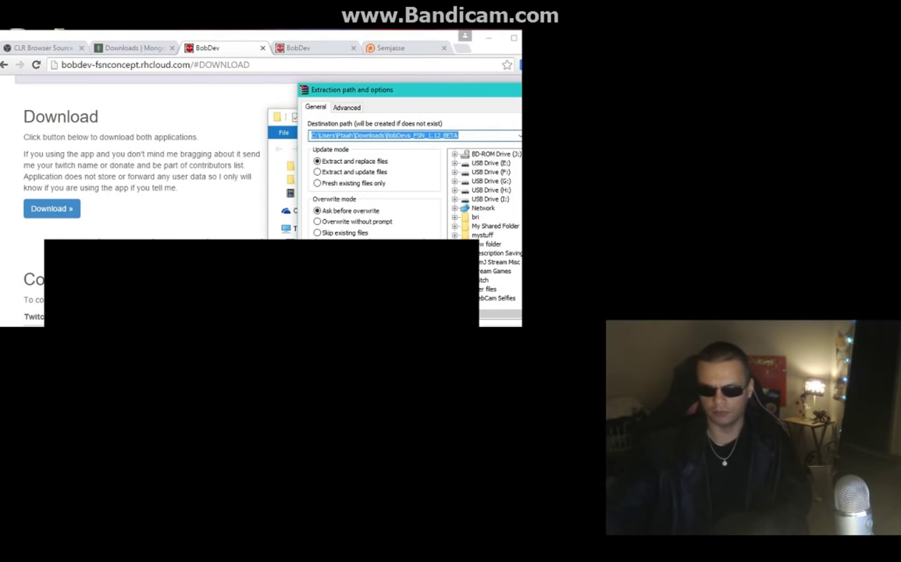
key("Return")
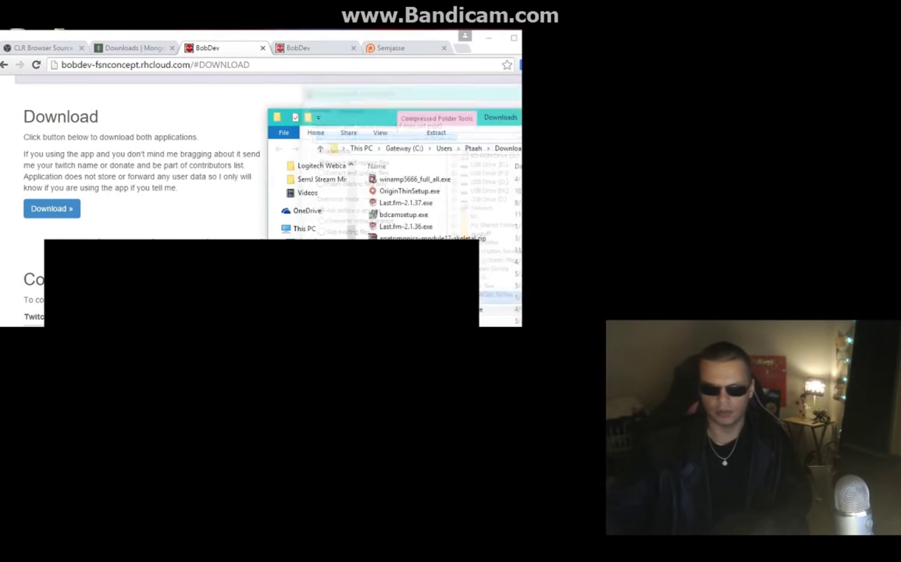
left_click(228, 105)
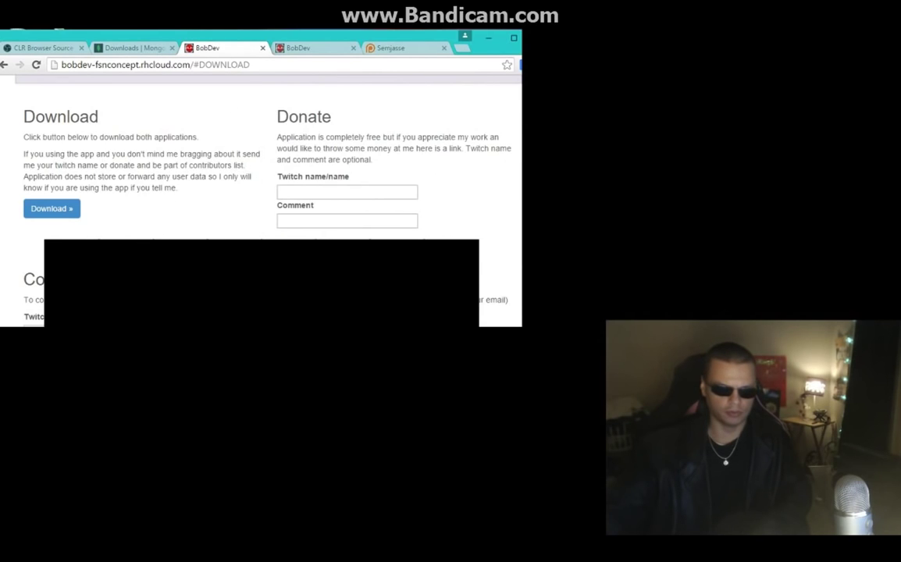
Browse in File Explorer to the bin folder of MongoDB 2.6 Standard under Program Files on drive C
key("alt+Tab")
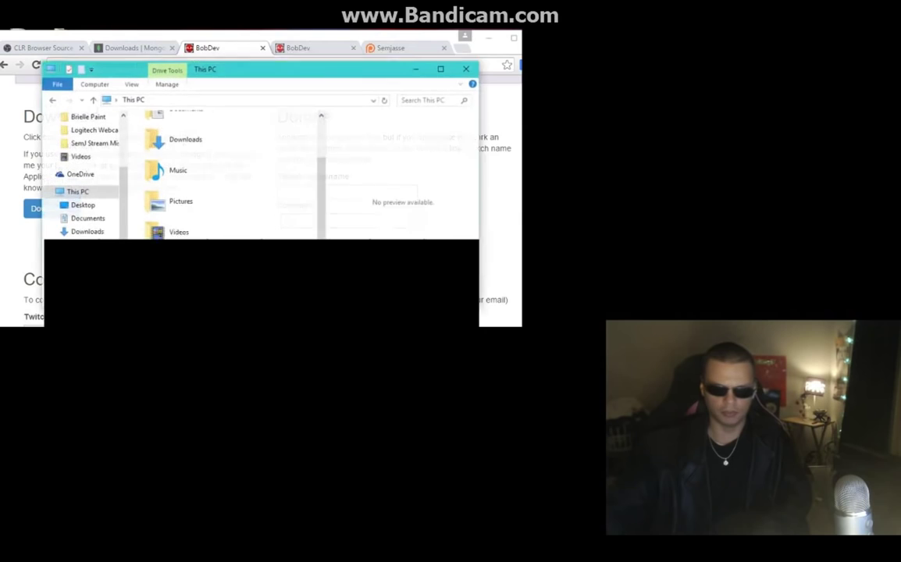
double_click(205, 206)
scroll(207, 206, "down", 6)
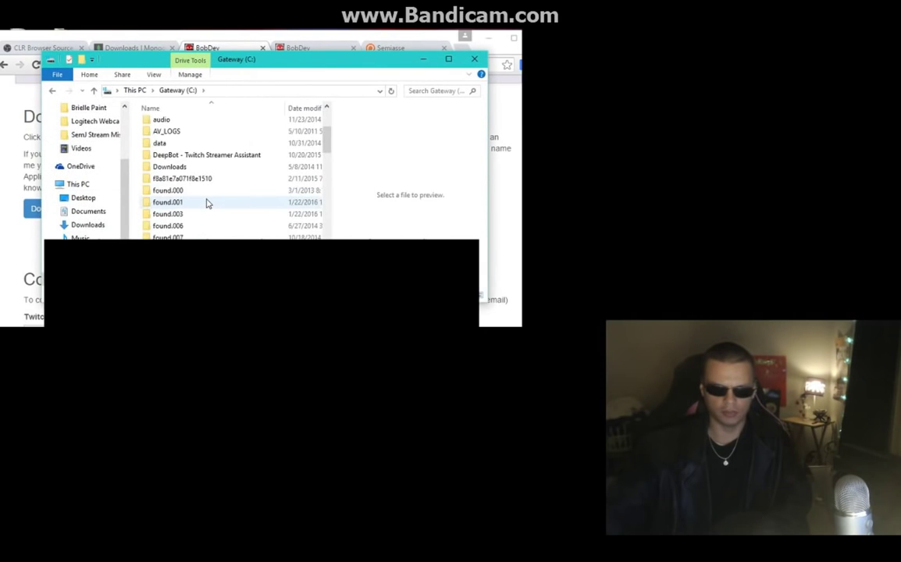
double_click(206, 261)
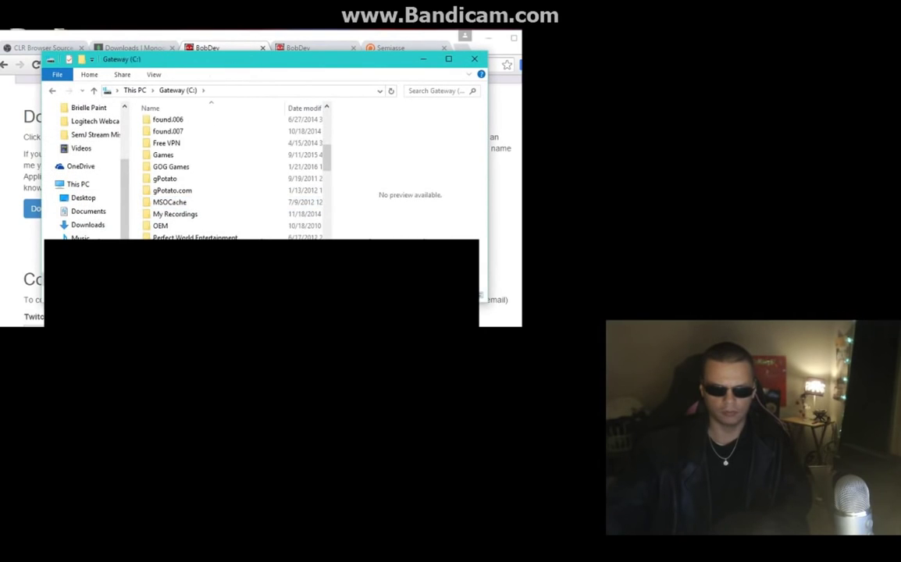
scroll(208, 205, "down", 2)
scroll(208, 205, "down", 4)
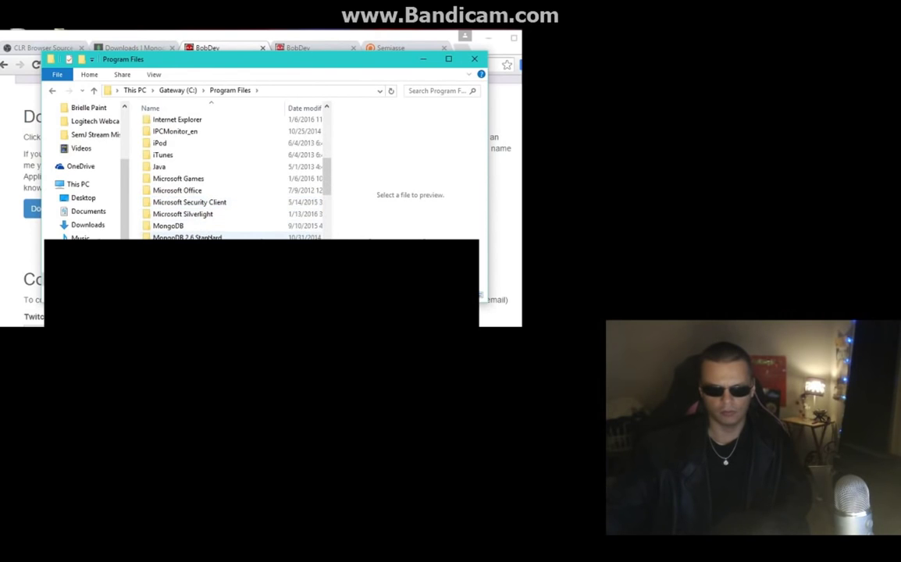
double_click(199, 236)
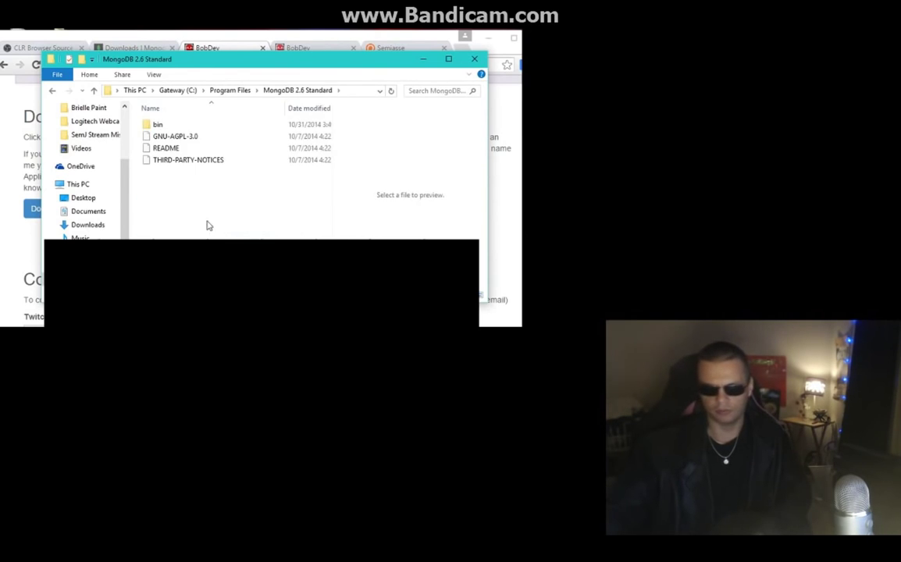
double_click(178, 125)
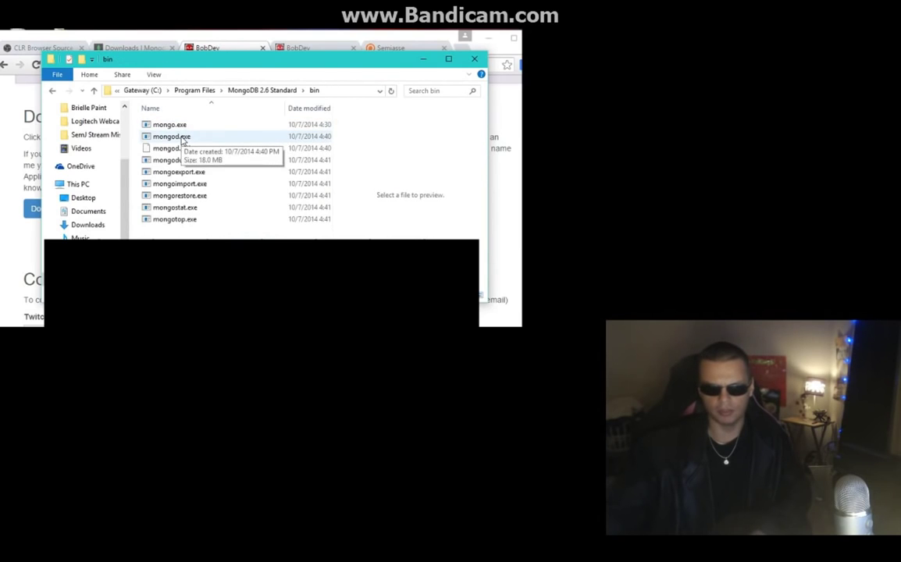
Close the command window of the FSN server that is already running
key("super")
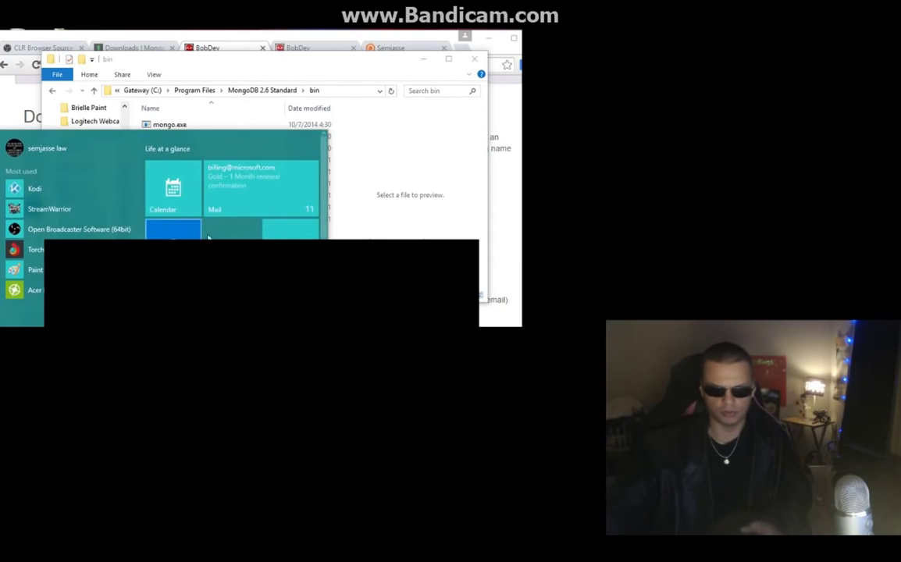
left_click(344, 61)
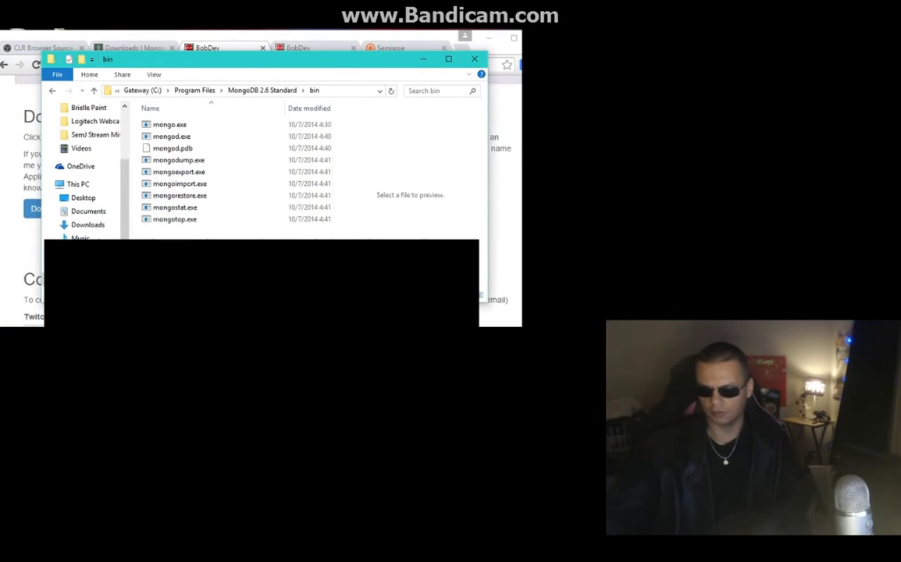
key("alt+Tab")
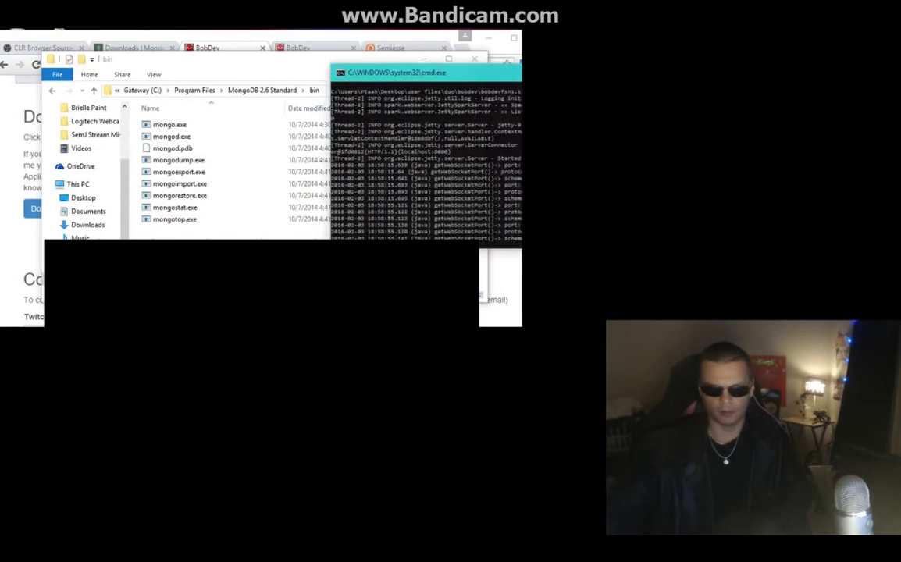
left_click(535, 81)
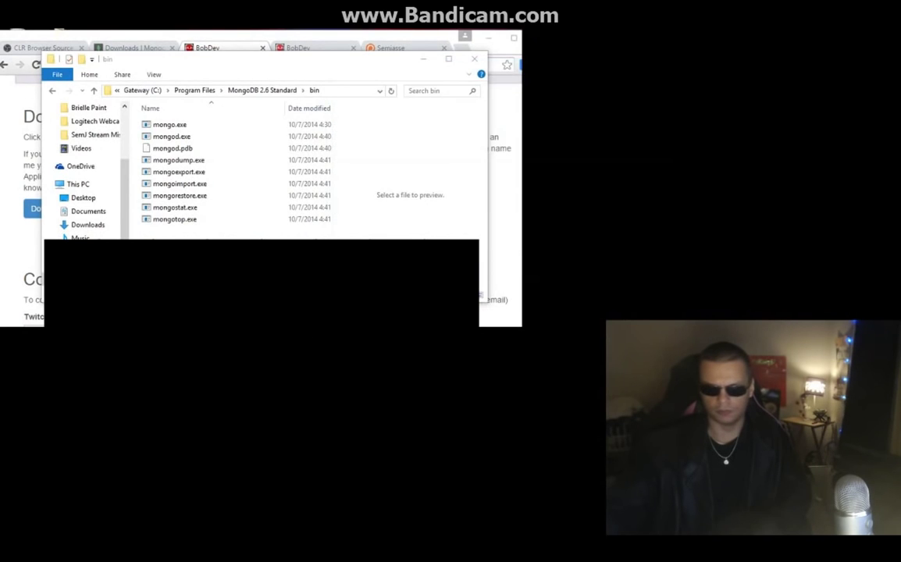
Run mongod.exe, launch start.bat from the bobdevfsn1.12 folder, and move its command window aside
double_click(178, 136)
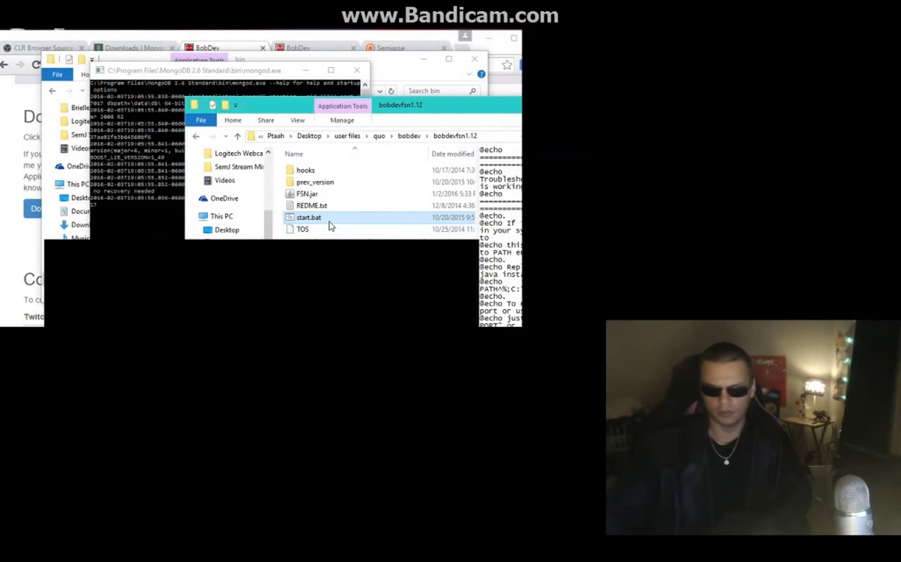
double_click(328, 222)
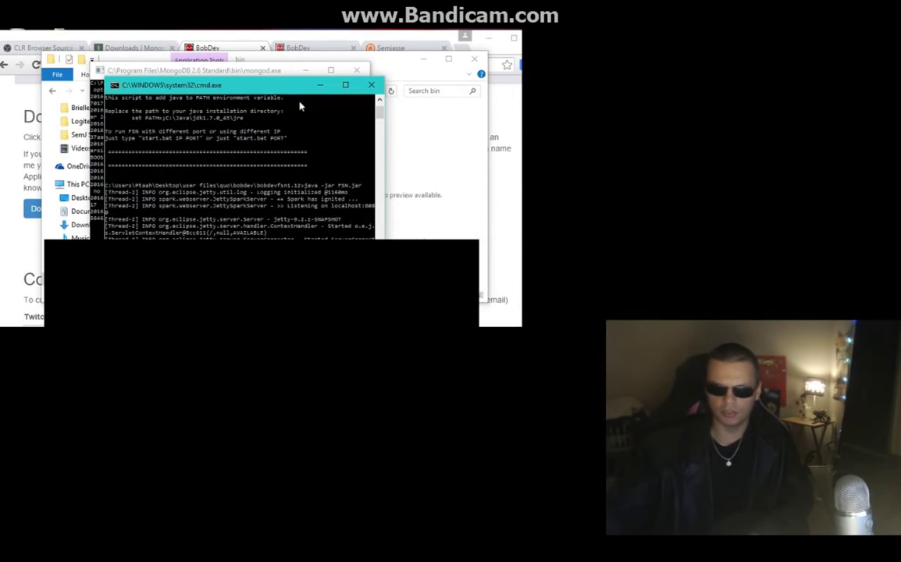
left_click_drag(255, 86, 564, 60)
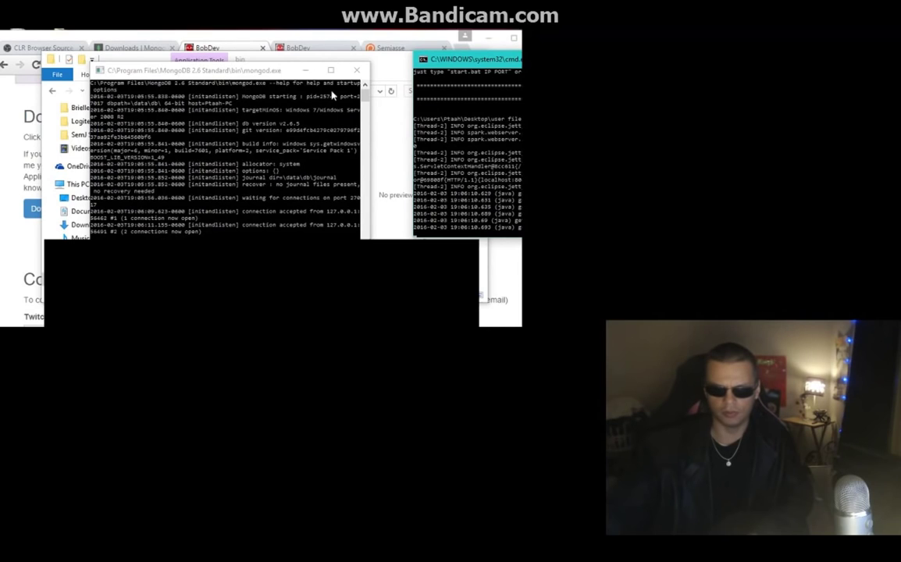
Minimize the mongod console, the FSN command window and the bin folder window to reveal the browser
left_click(305, 70)
key("super+Down")
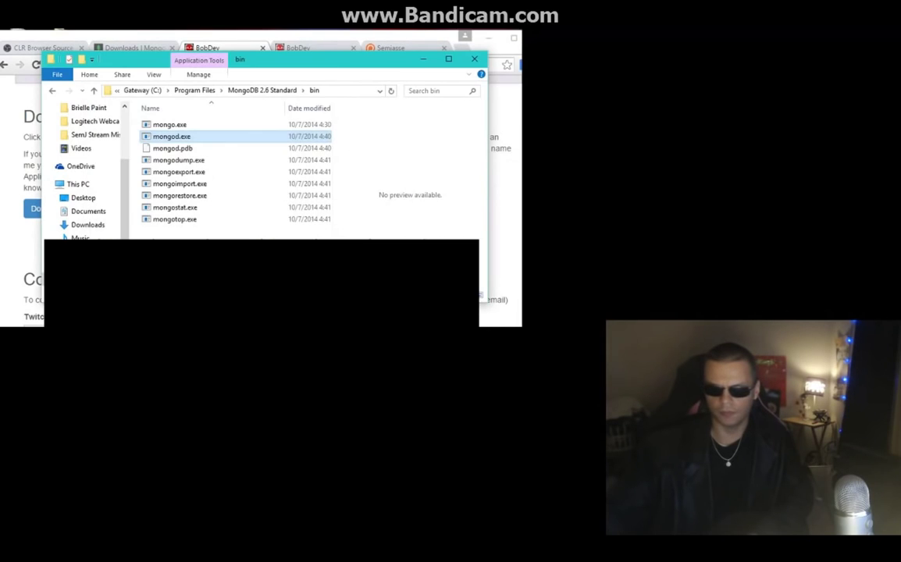
left_click(424, 61)
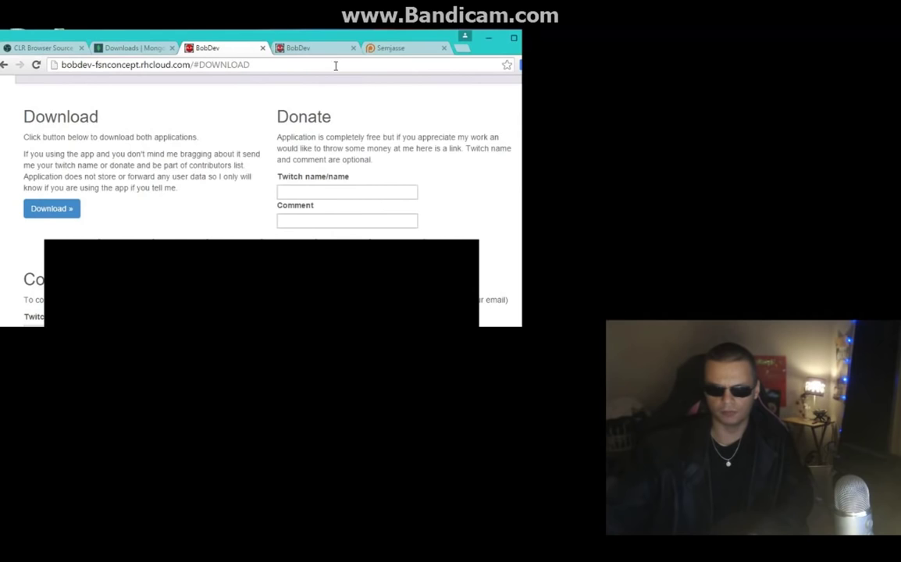
Close the old BobDev dashboard tab and load localhost:8080 in a new tab placed before the Patreon tab
left_click(352, 48)
left_click(361, 48)
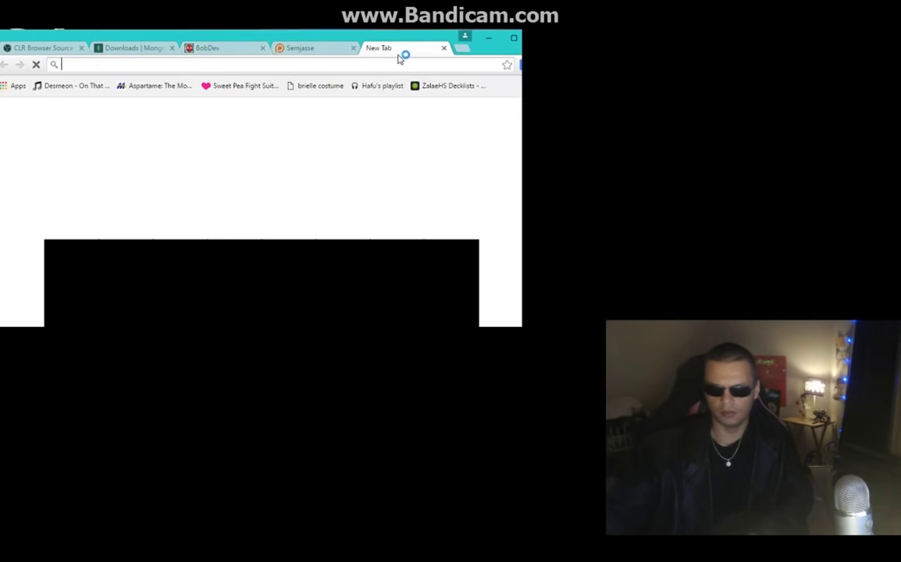
left_click_drag(394, 48, 336, 49)
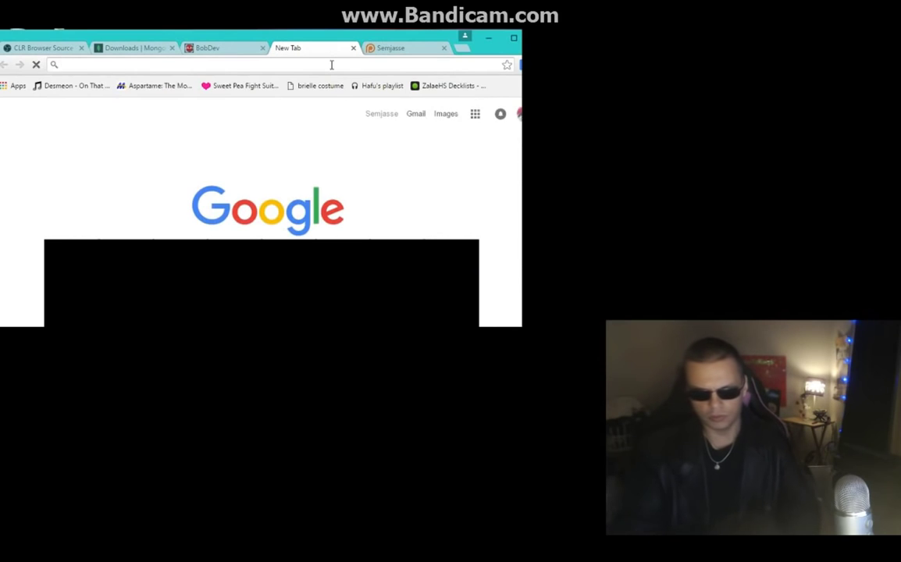
type("localhost:")
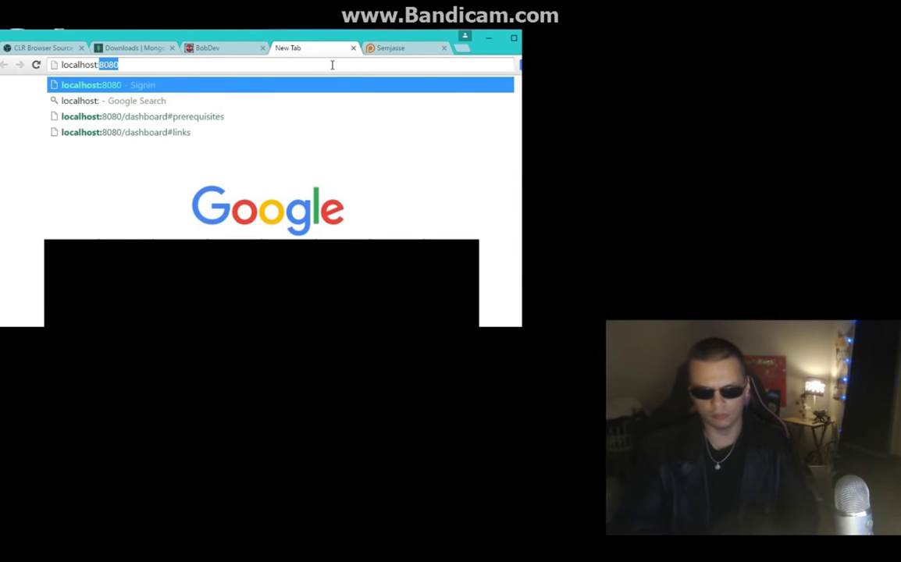
type("808")
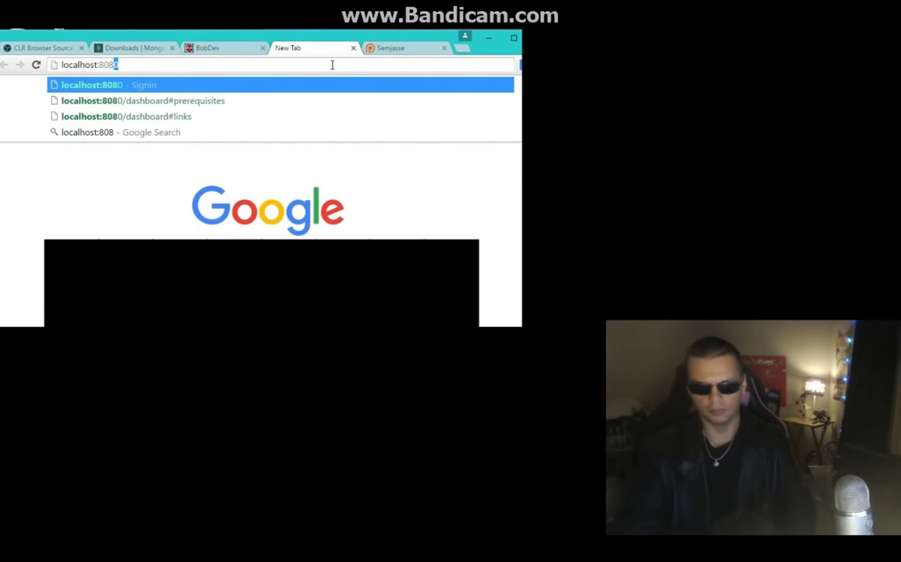
type("0")
key("Return")
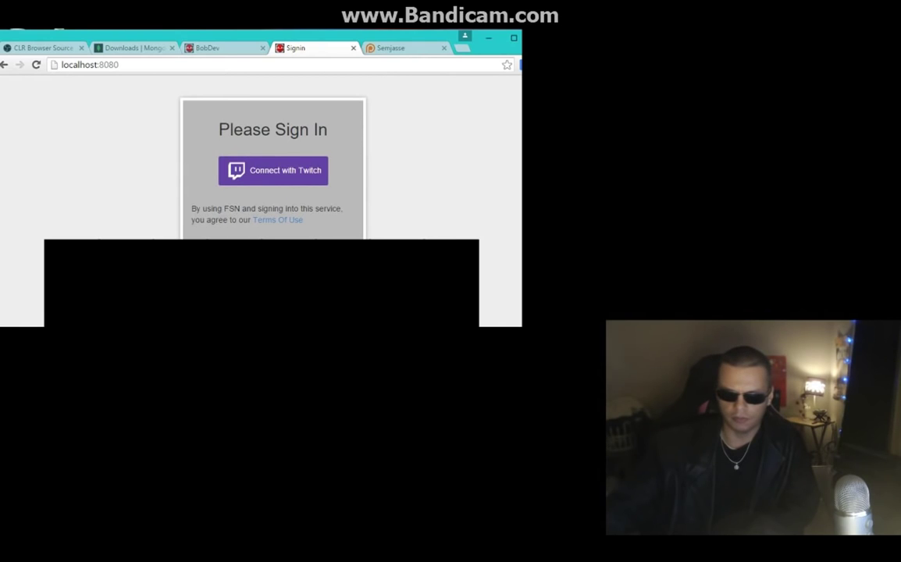
Sign in to FSN with Twitch and open the links section of the Configuration Wizard at the patreon entry
left_click(274, 174)
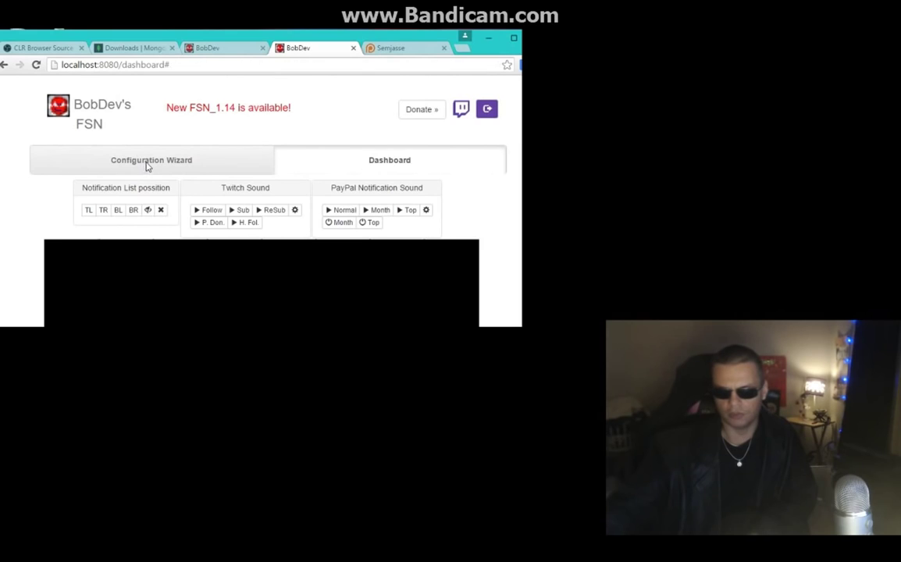
left_click(146, 161)
scroll(156, 167, "down", 5)
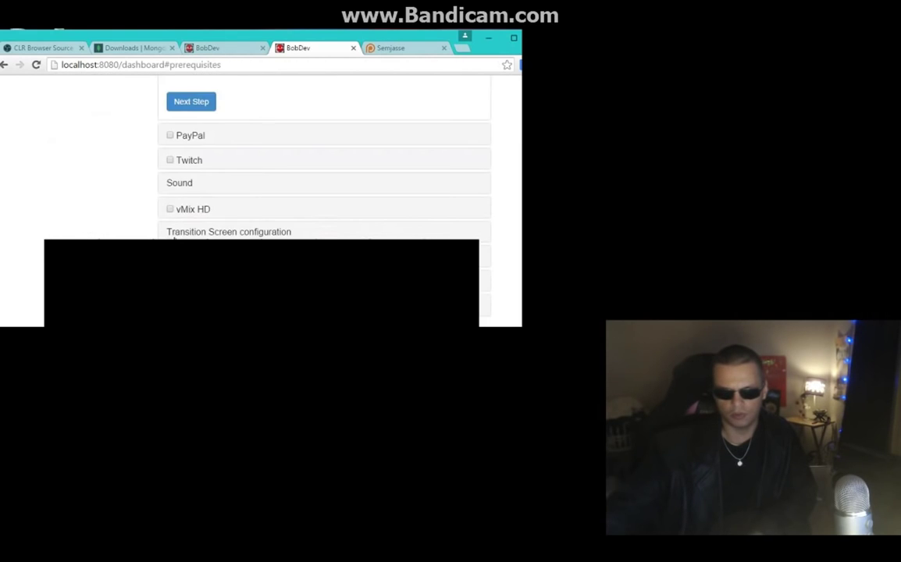
left_click(485, 306)
scroll(324, 203, "down", 4)
scroll(324, 156, "down", 5)
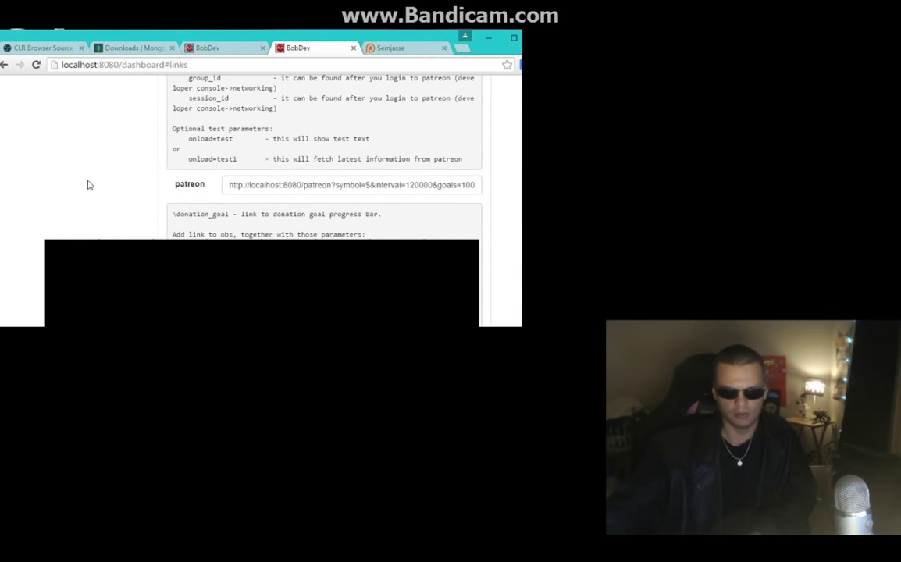
Copy the full patreon link from the links section
left_click(231, 187)
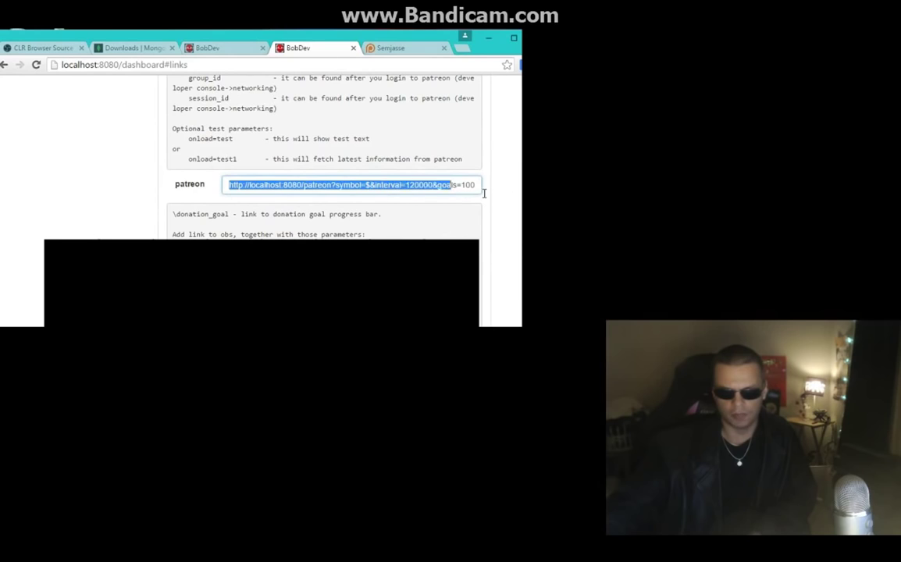
right_click(455, 188)
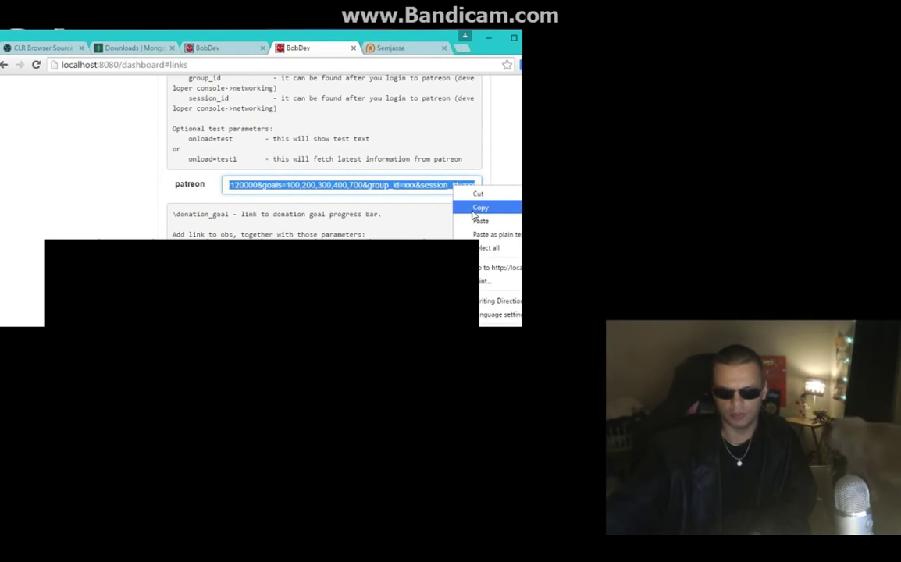
left_click(483, 205)
Switch to Open Broadcaster Software and try to add a CLR Browser source with the copied patreon link as its URL
key("alt+Tab")
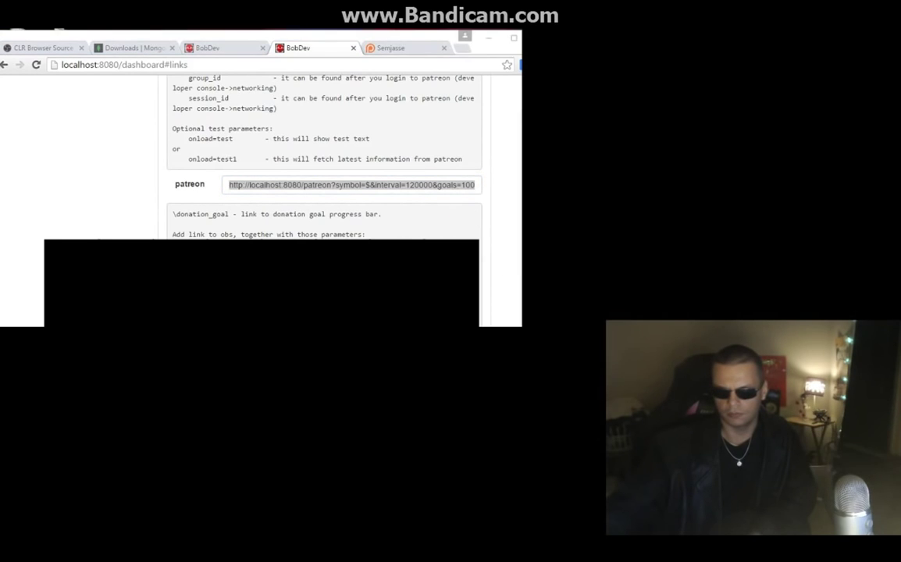
left_click_drag(844, 160, 372, 56)
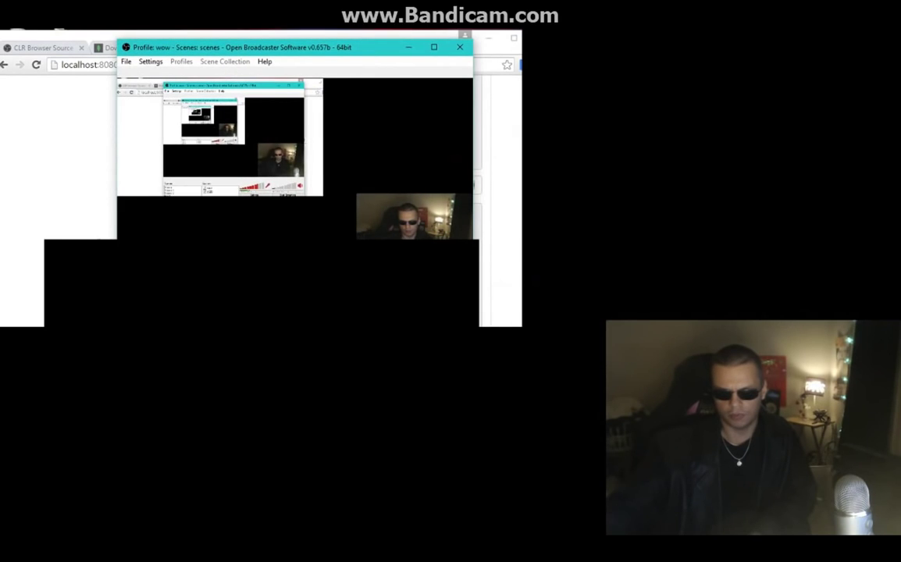
mouse_move(361, 381)
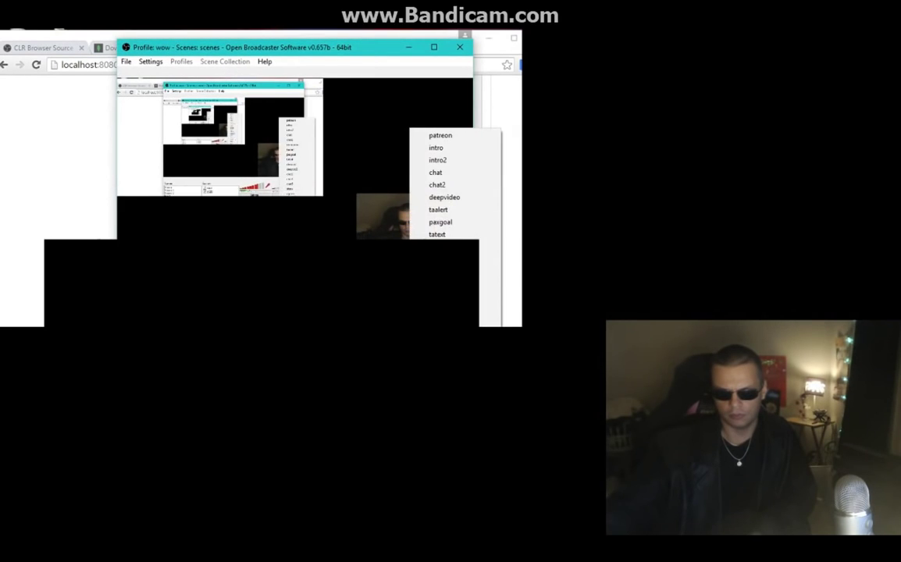
left_click(360, 402)
left_click(483, 235)
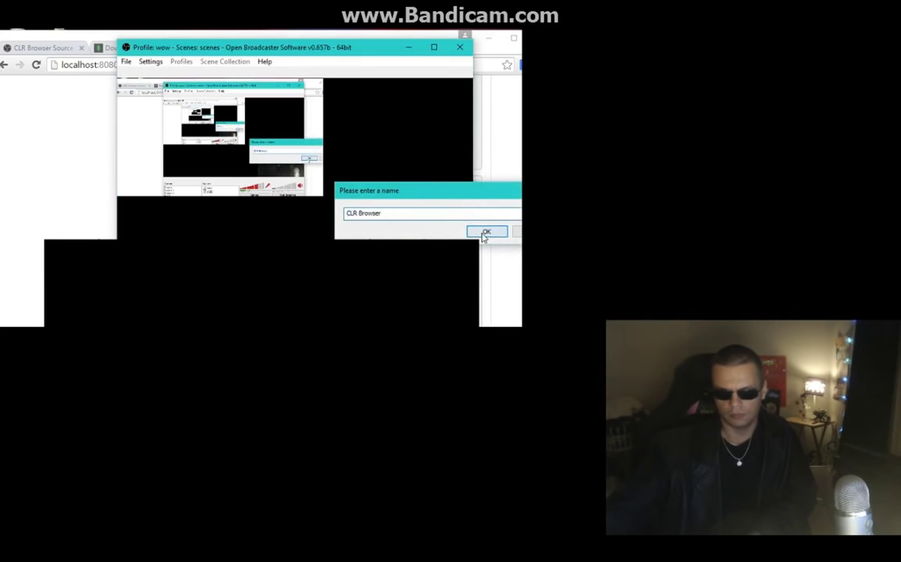
left_click(485, 232)
left_click_drag(342, 148, 246, 149)
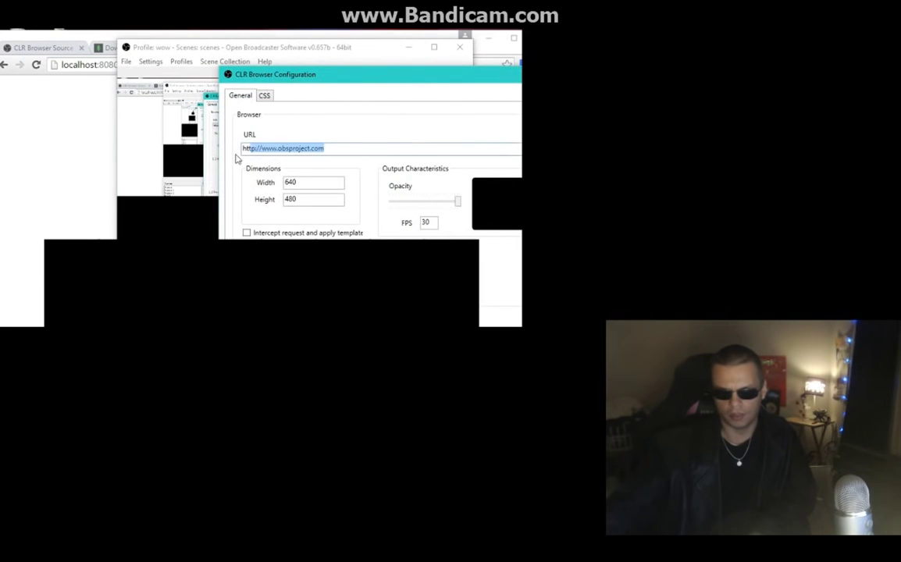
right_click(280, 153)
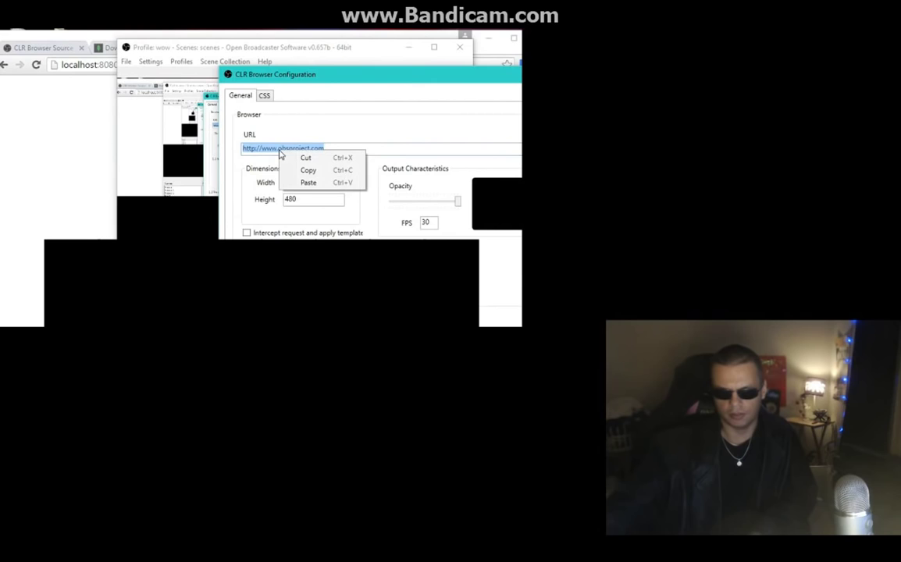
left_click(309, 182)
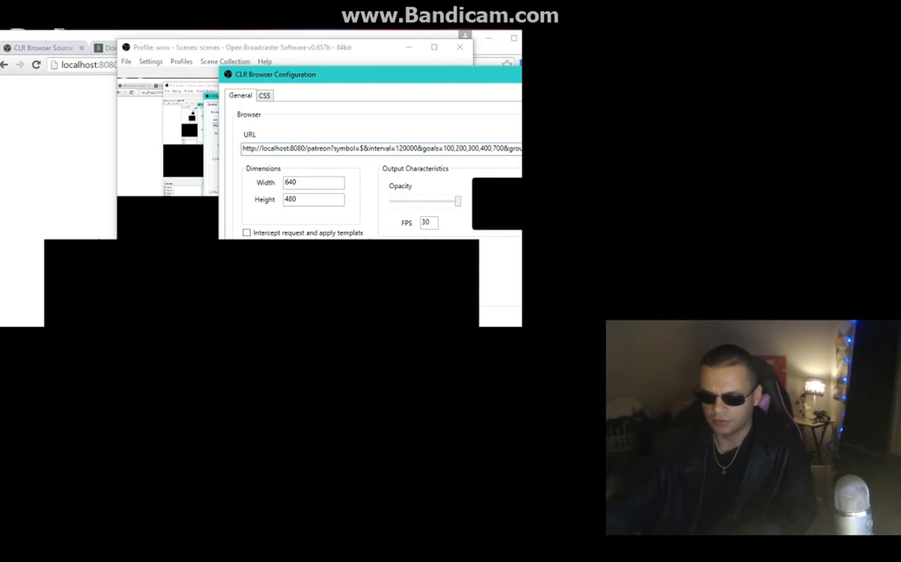
key("Return")
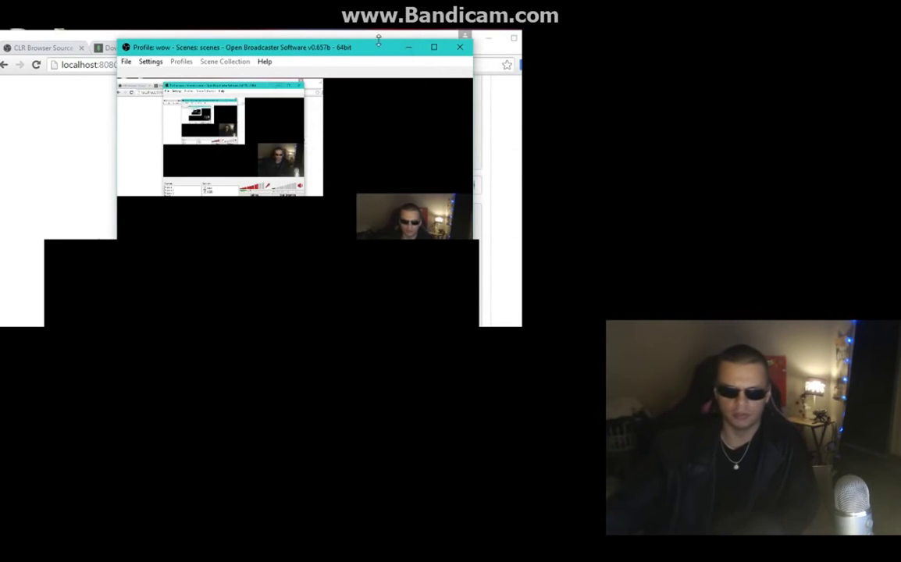
Move the Open Broadcaster Software window aside and switch to the Patron Manager page on Patreon in the browser
left_click_drag(377, 48, 388, 55)
left_click(420, 52)
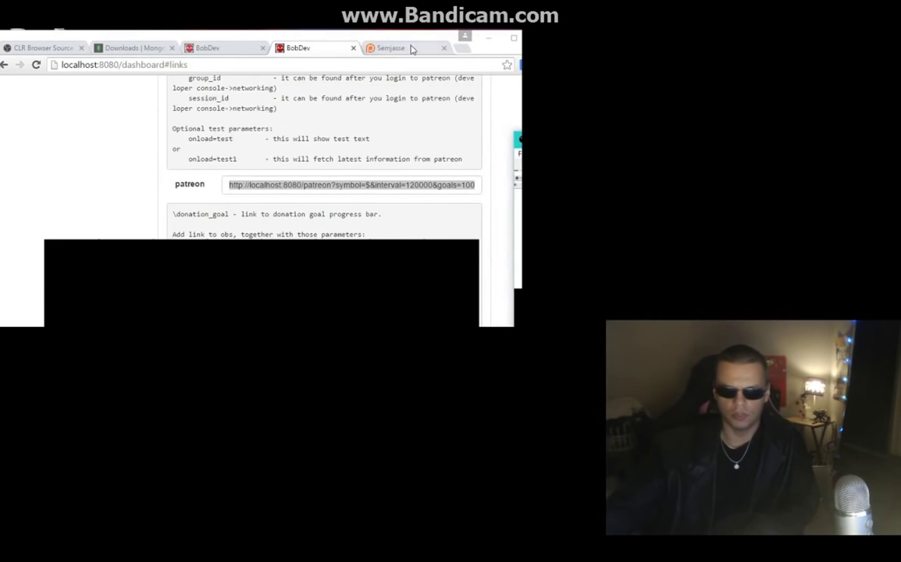
left_click(411, 49)
left_click(538, 199)
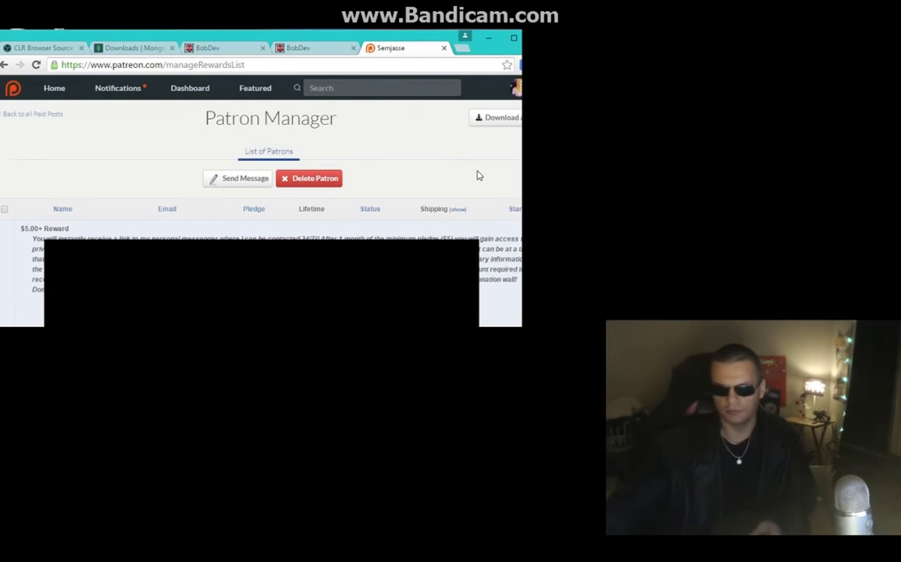
Shift the browser window to reach its controls and open the developer tools for the Patron Manager page
mouse_move(512, 94)
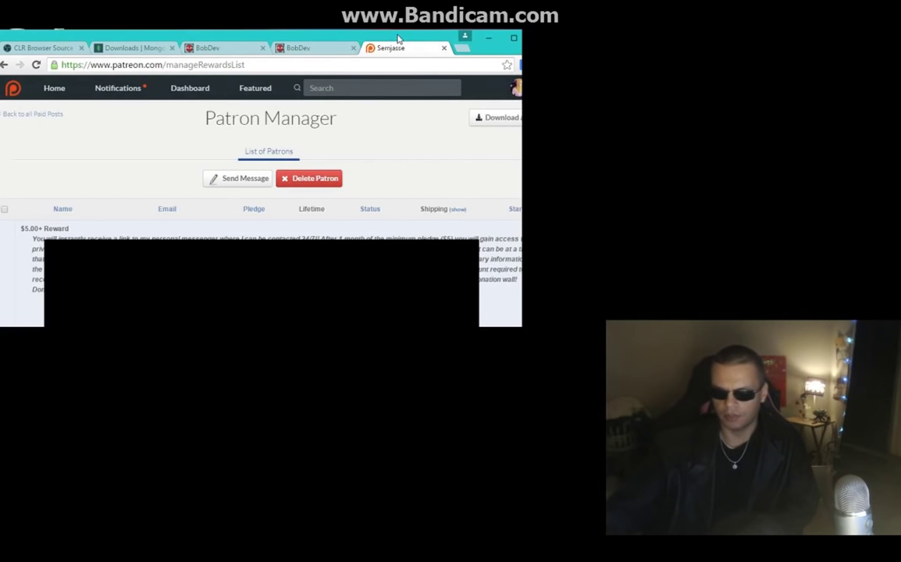
left_click_drag(399, 38, 363, 38)
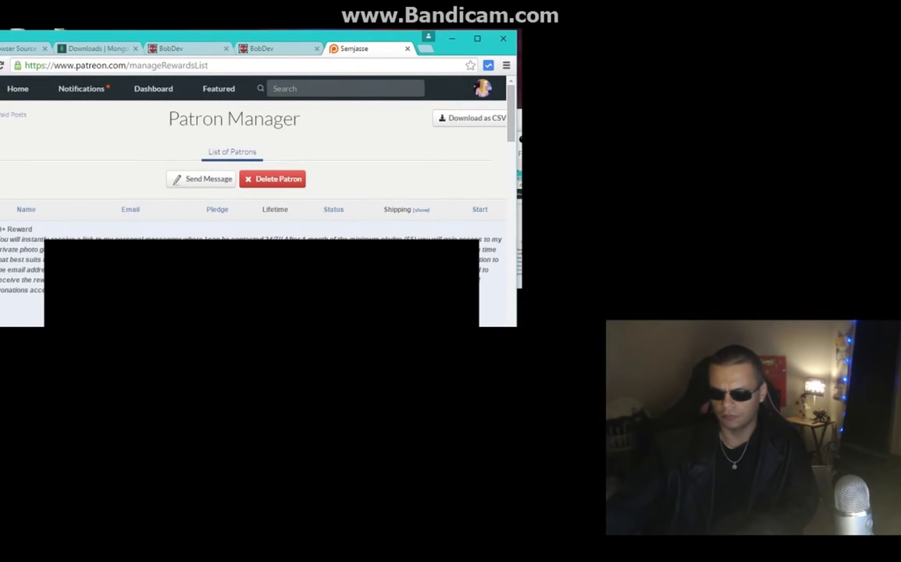
left_click(506, 66)
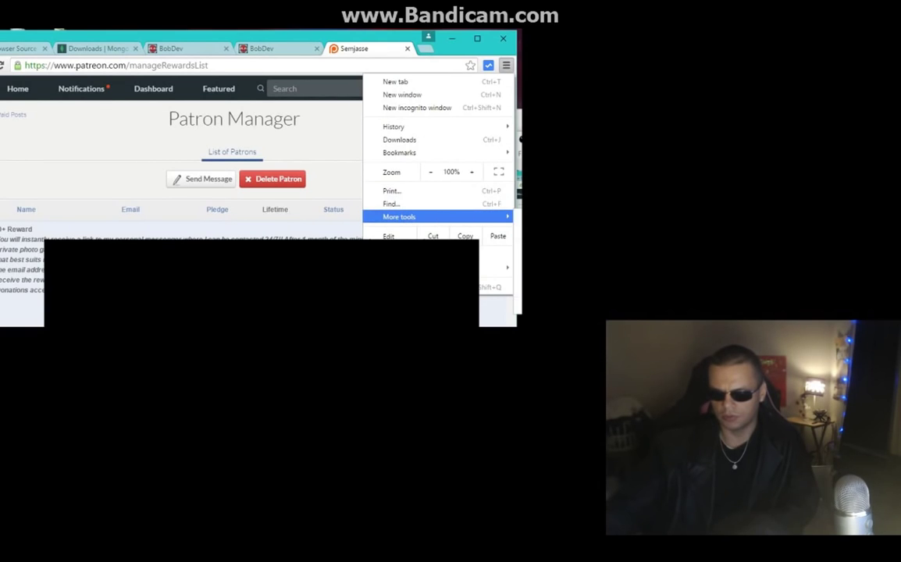
left_click(516, 306)
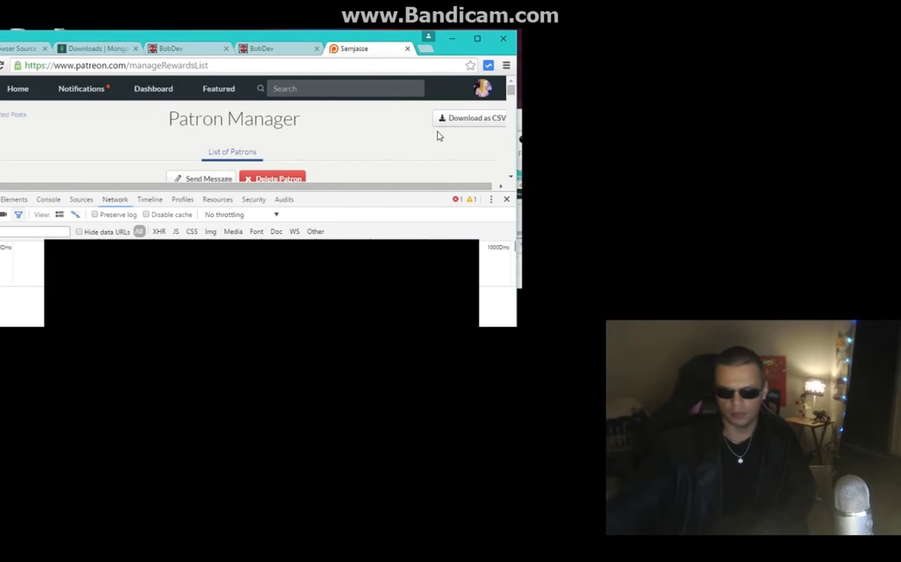
Download the patron list as CSV and open the resulting downloadCsv request in the network log
left_click(469, 123)
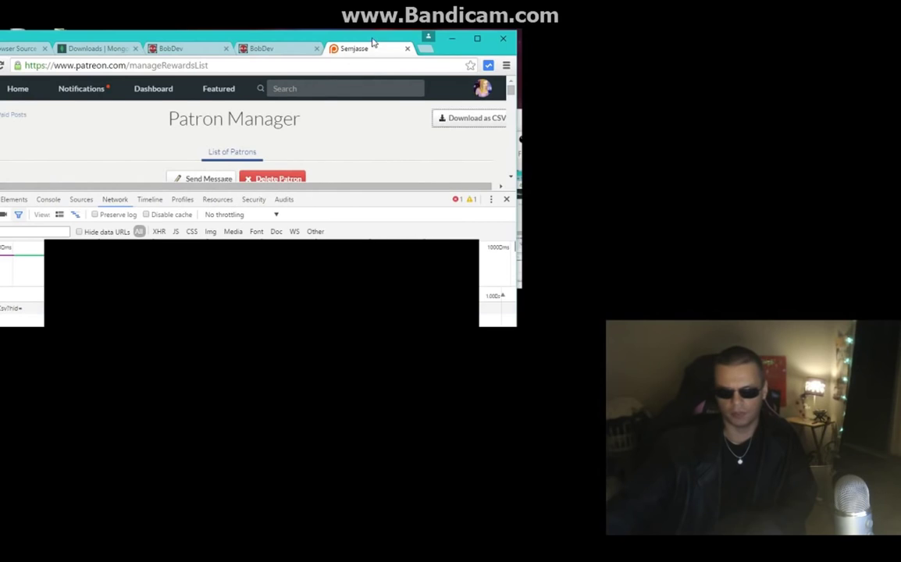
left_click_drag(373, 43, 402, 39)
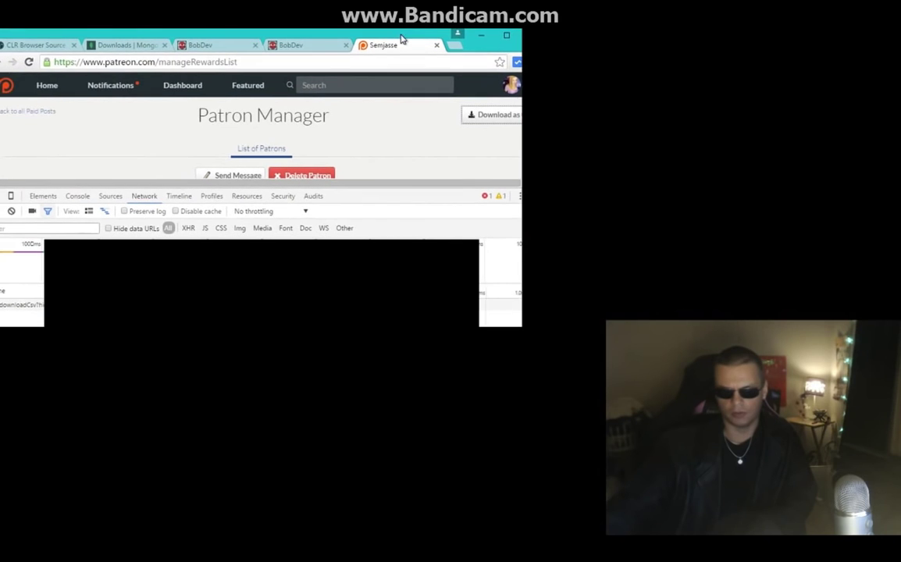
left_click(22, 306)
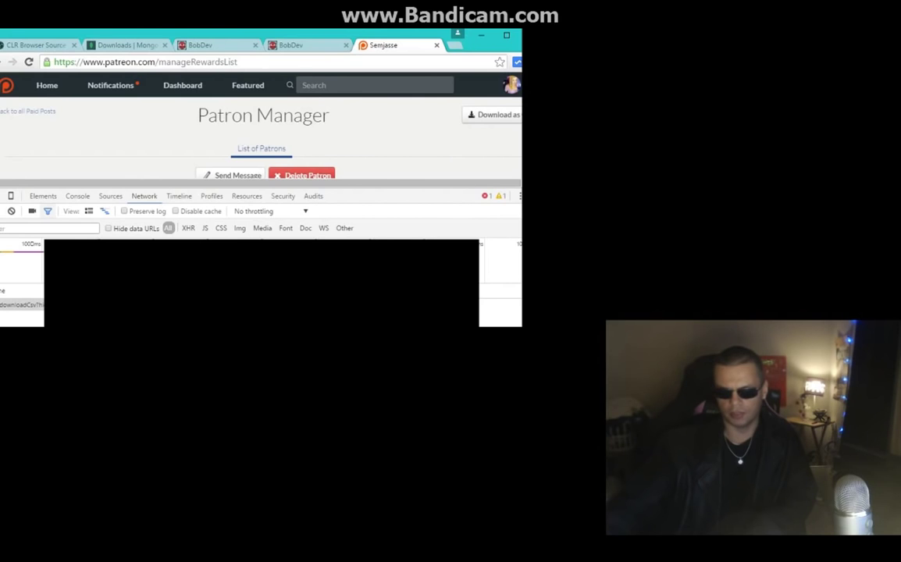
Select the session ID value in the cookie header of the downloadCsv request
left_click_drag(437, 37, 423, 13)
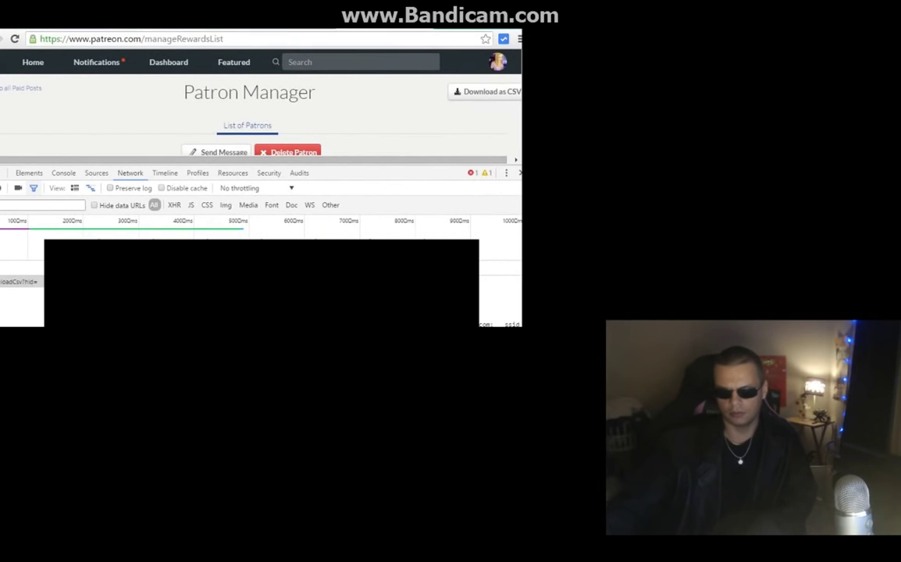
triple_click(500, 324)
left_click_drag(352, 22, 350, 6)
left_click(492, 310)
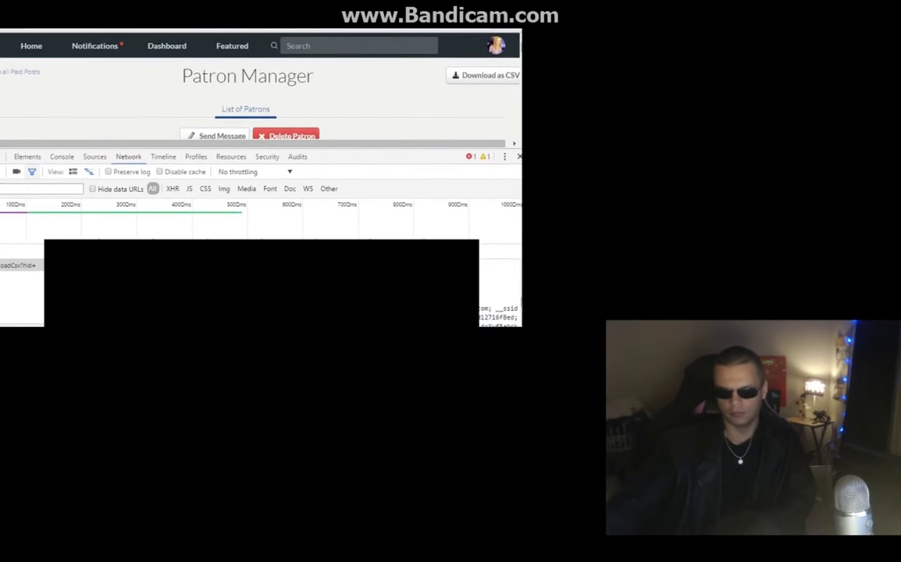
double_click(497, 318)
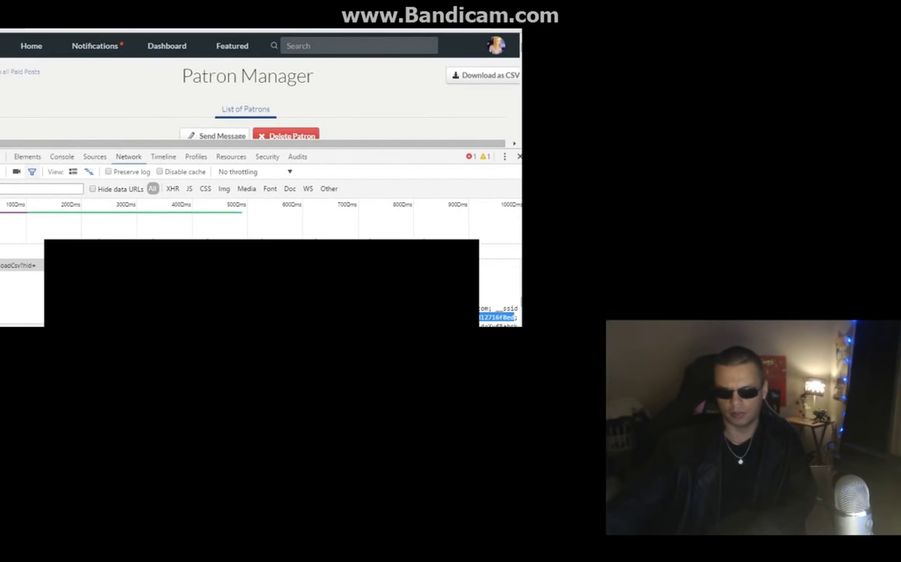
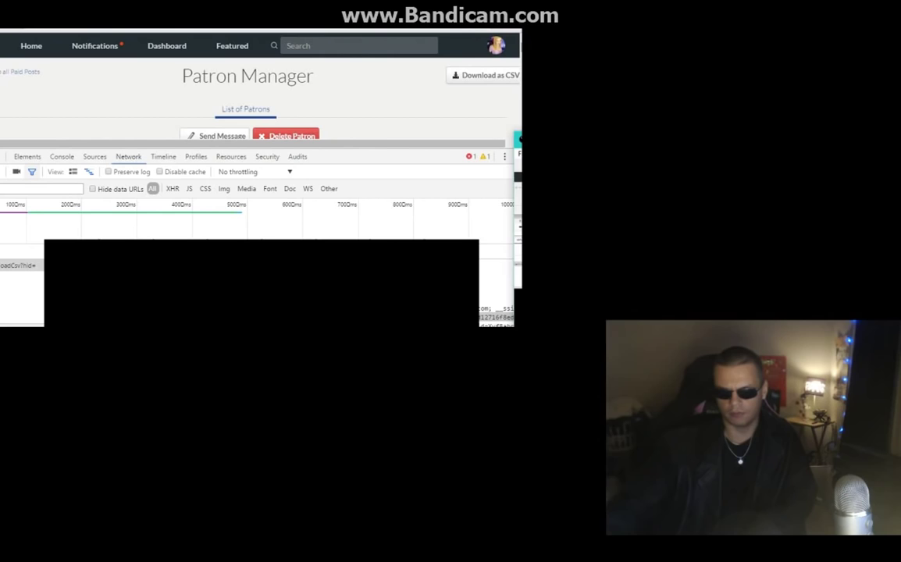
Add a source named CLR Browser in Open Broadcaster Software and copy the patreon link from the BobDev links section for its URL
left_click_drag(752, 141, 427, 54)
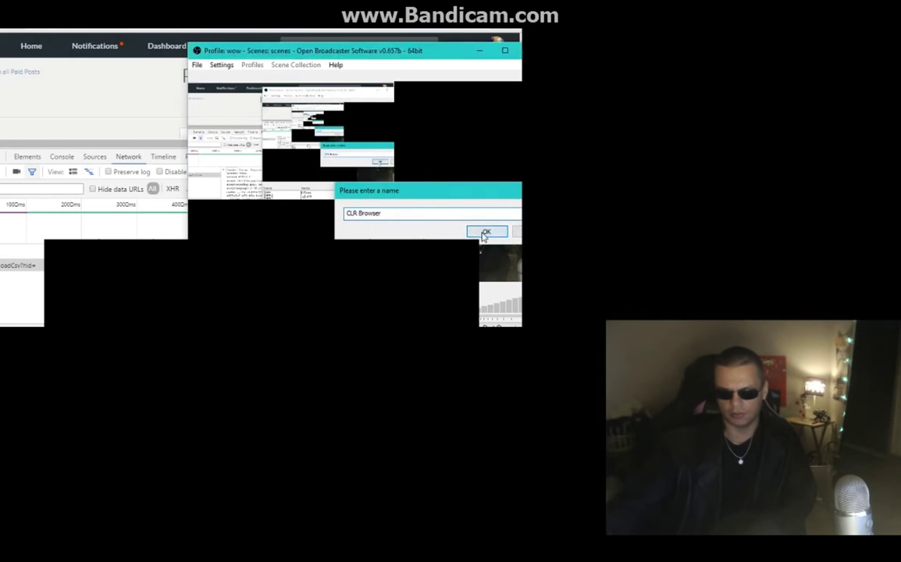
left_click(484, 231)
left_click(223, 30)
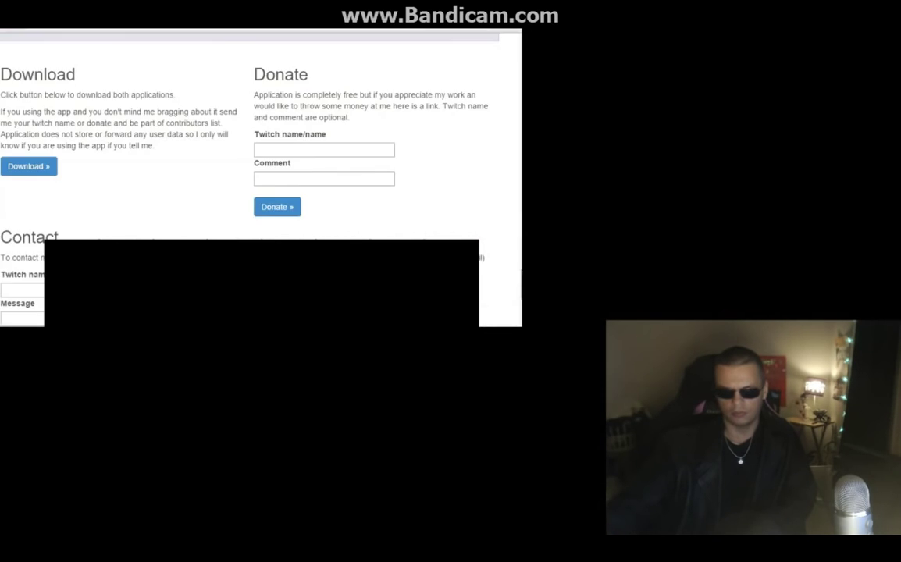
scroll(240, 71, "down", 10)
left_click(257, 143)
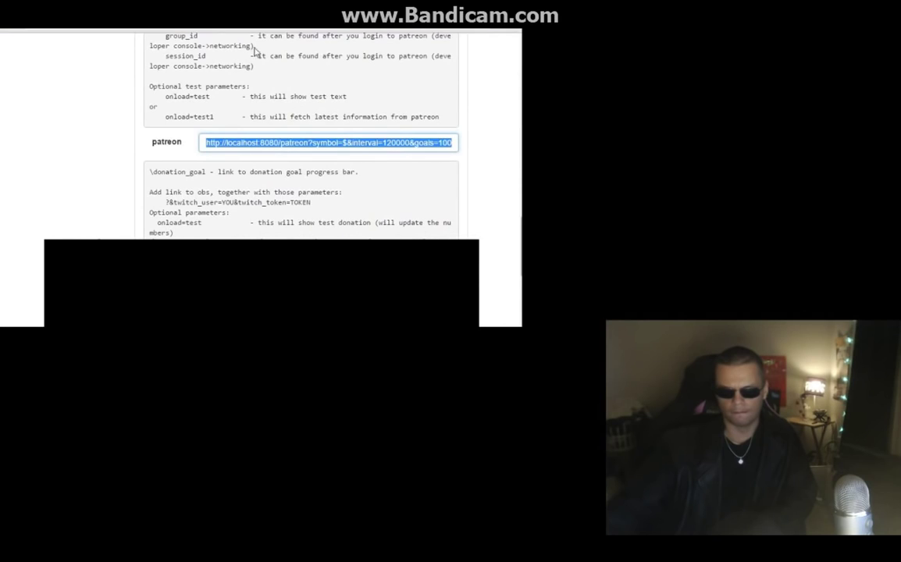
right_click(299, 148)
left_click(324, 166)
key("alt+Tab")
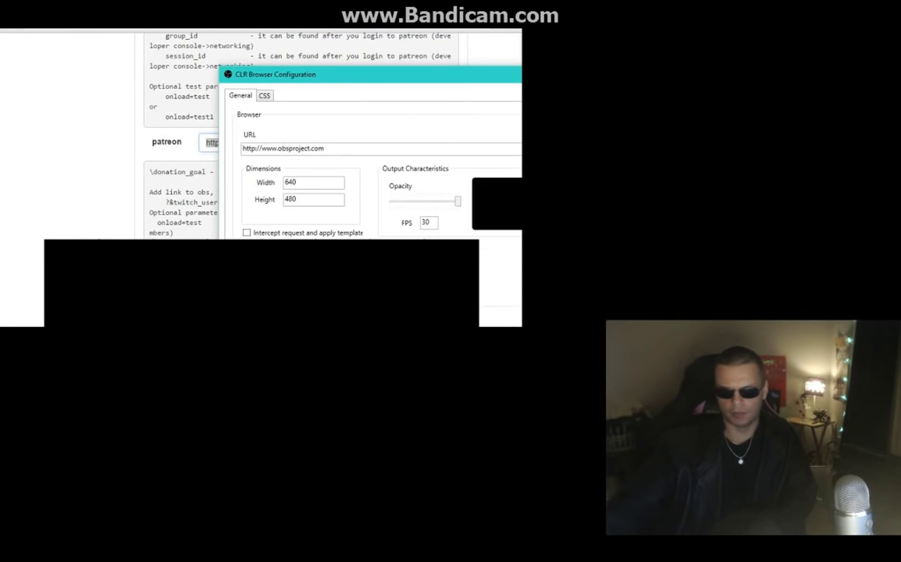
Replace the CLR Browser source's URL with the copied patreon link and confirm the configuration
left_click_drag(345, 148, 205, 147)
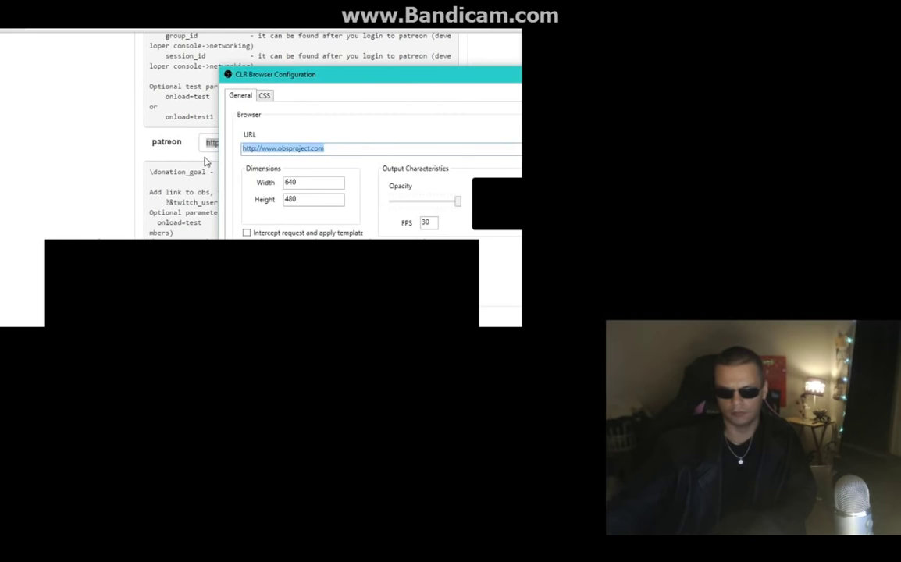
right_click(256, 148)
left_click(275, 177)
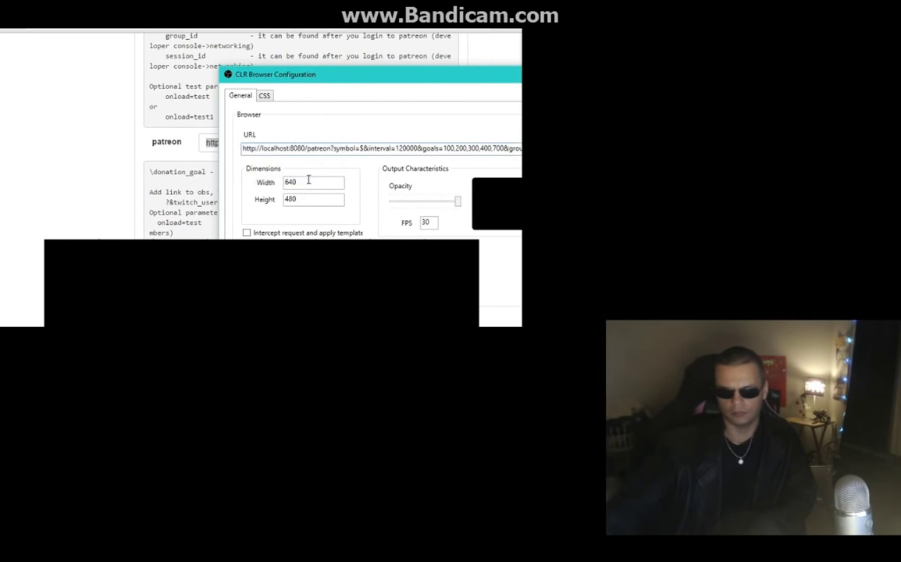
key("Return")
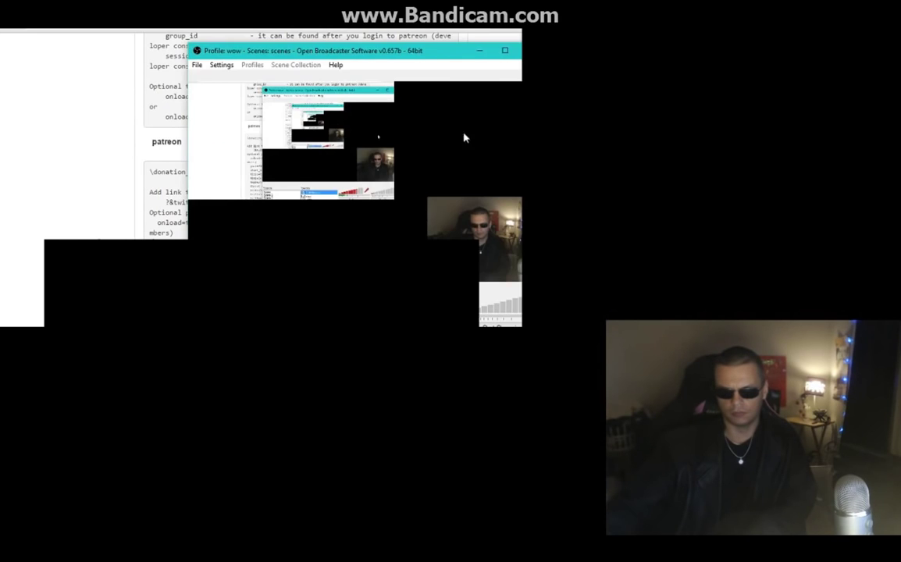
Return to the Patron Manager request, then reopen the CLR Browser source's configuration and paste the session ID into its URL
left_click_drag(449, 54, 753, 96)
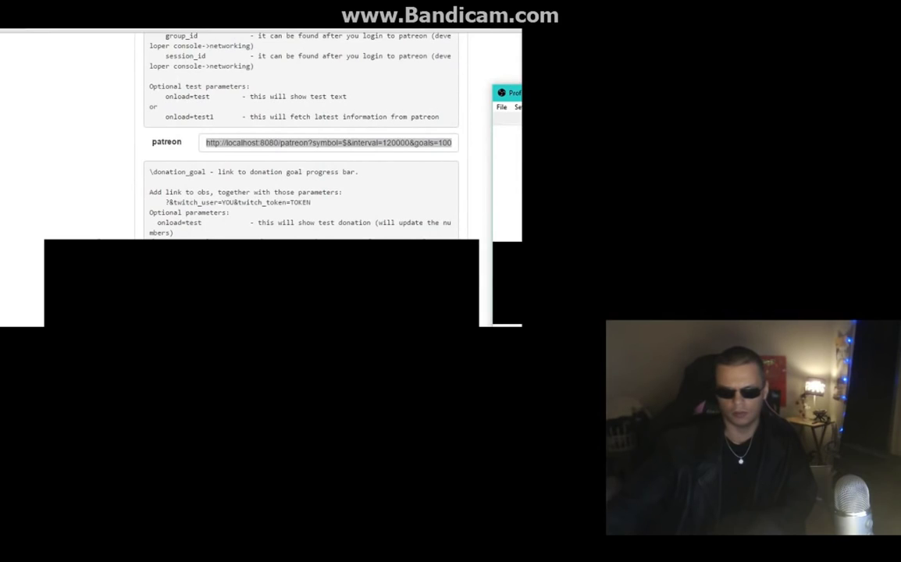
left_click(344, 11)
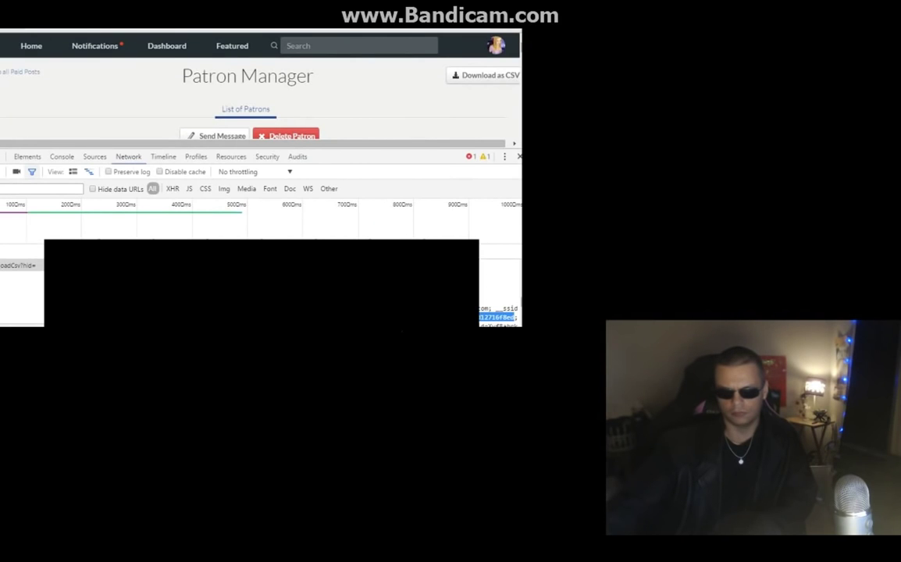
left_click_drag(728, 99, 364, 44)
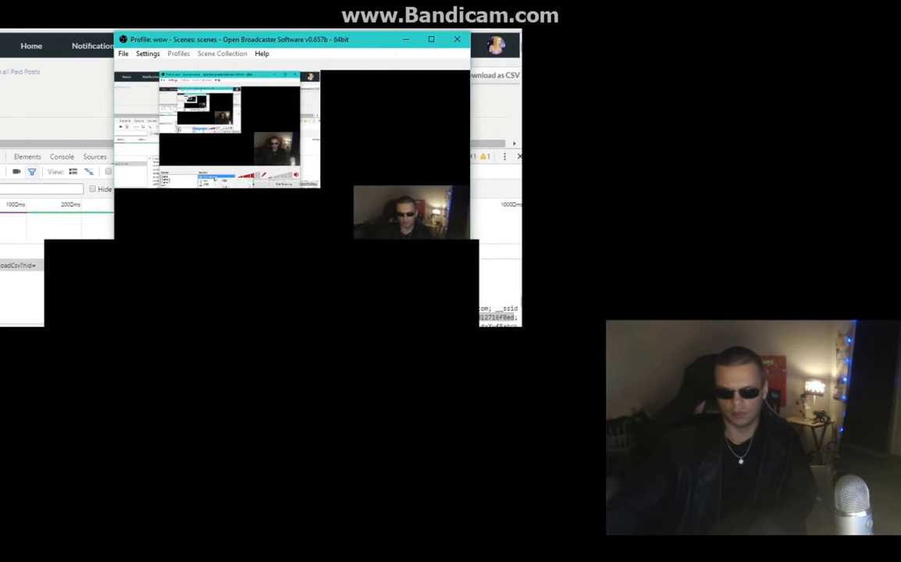
left_click(286, 326)
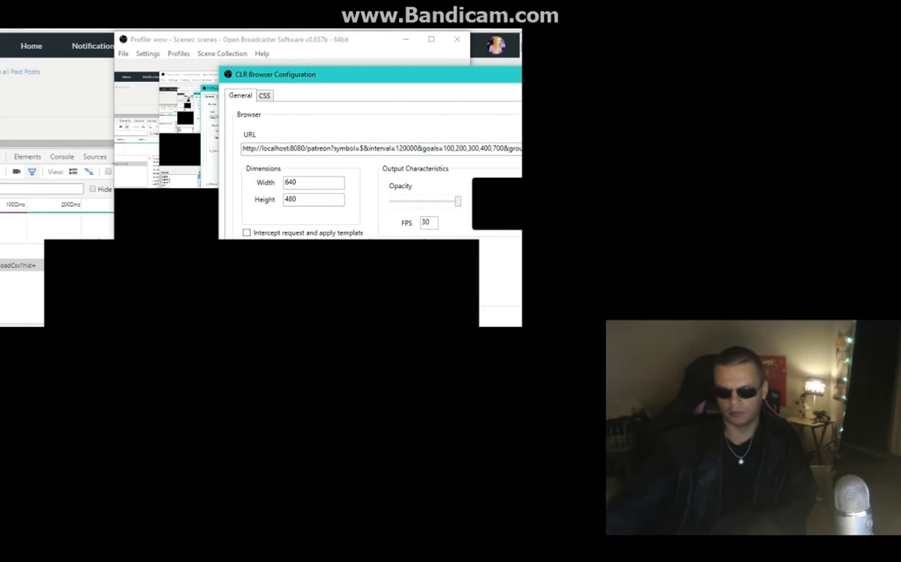
left_click_drag(397, 60, 261, 36)
right_click(392, 120)
left_click(422, 158)
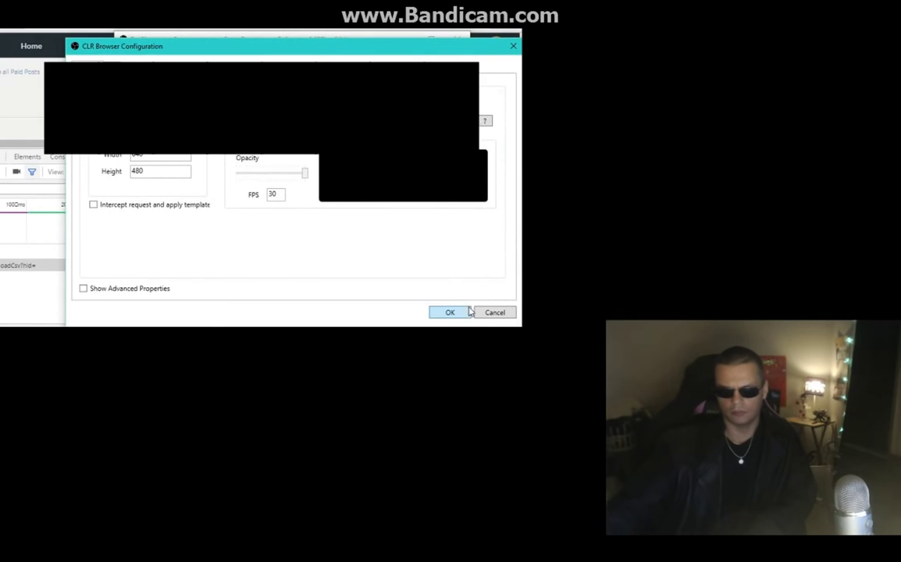
left_click(451, 313)
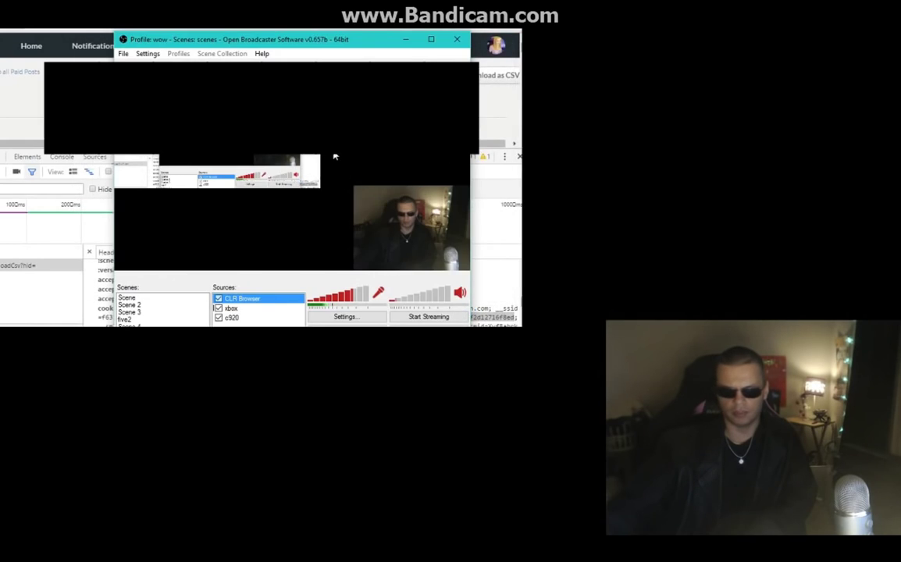
Copy the group ID from the downloadCsv request headers and paste it into the CLR Browser source's URL
left_click_drag(324, 38, 414, 55)
left_click(454, 49)
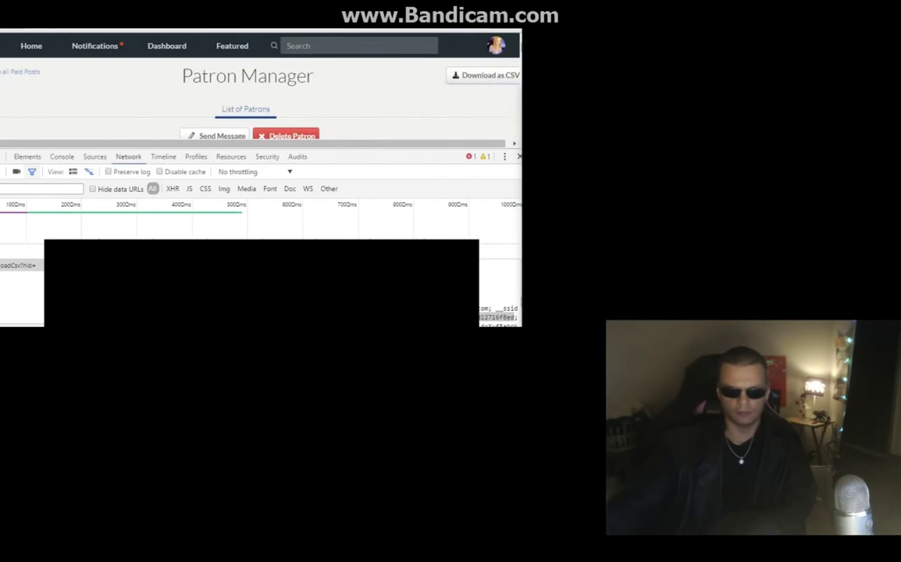
left_click(481, 11)
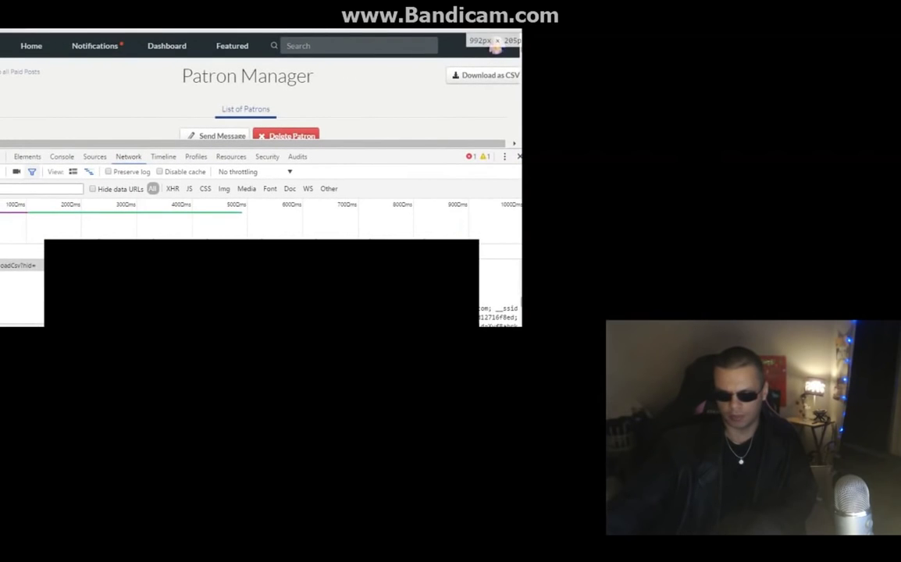
scroll(500, 293, "down", 1)
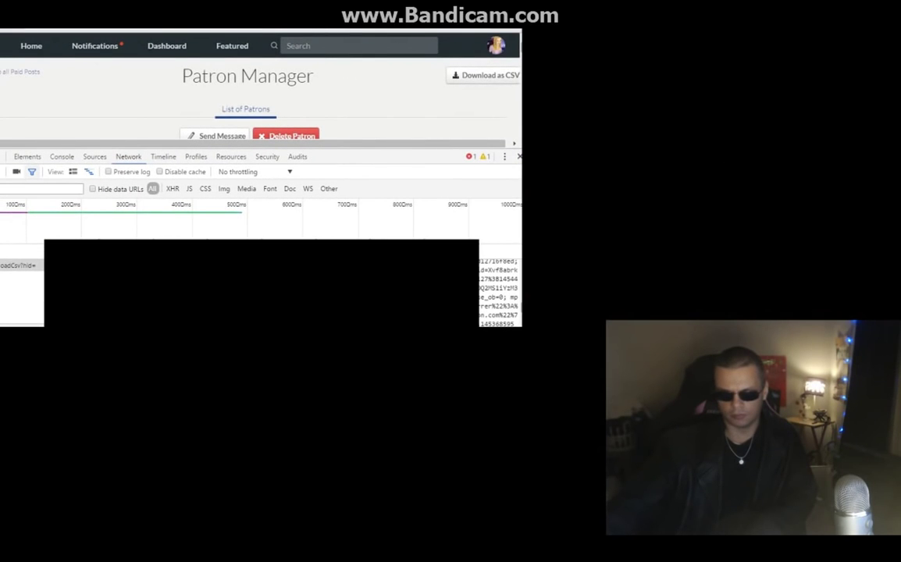
left_click_drag(645, 78, 313, 22)
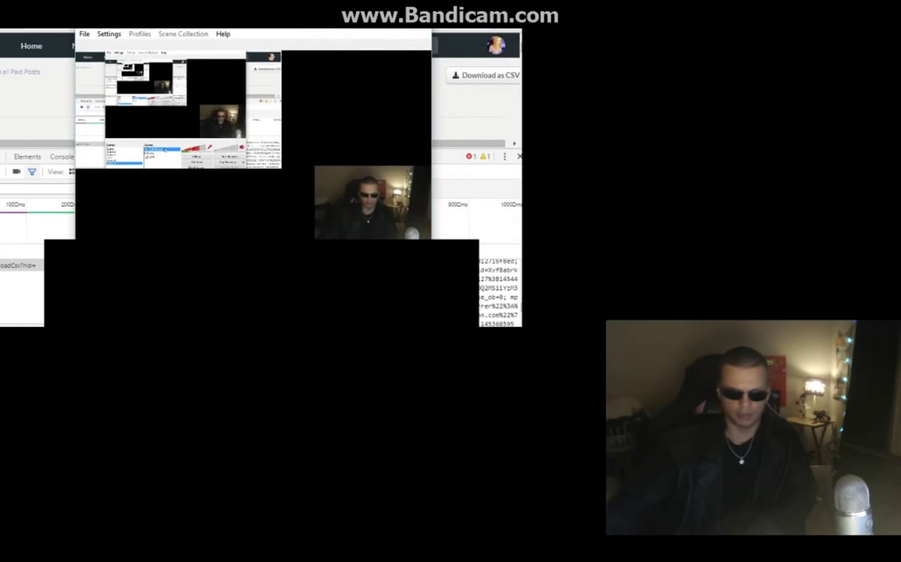
right_click(227, 278)
left_click(270, 351)
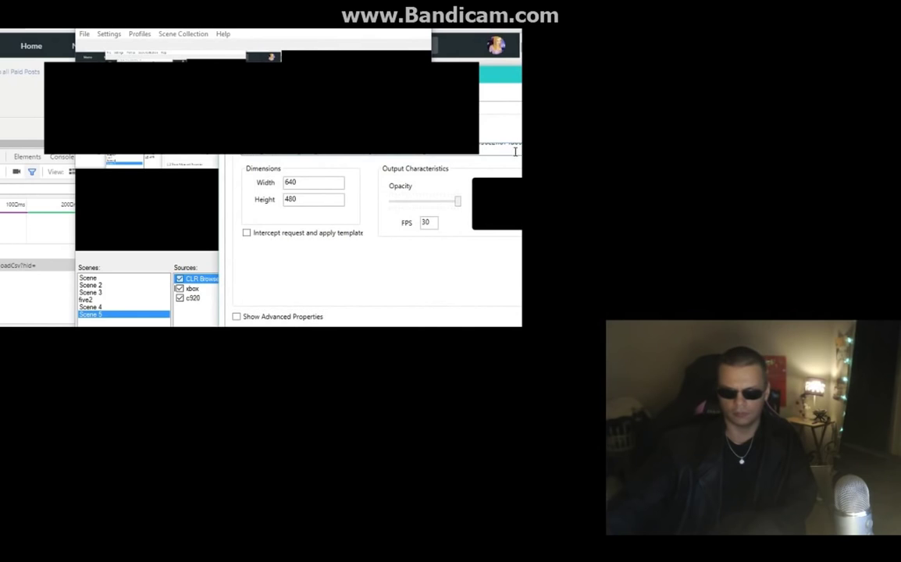
left_click_drag(437, 74, 327, 63)
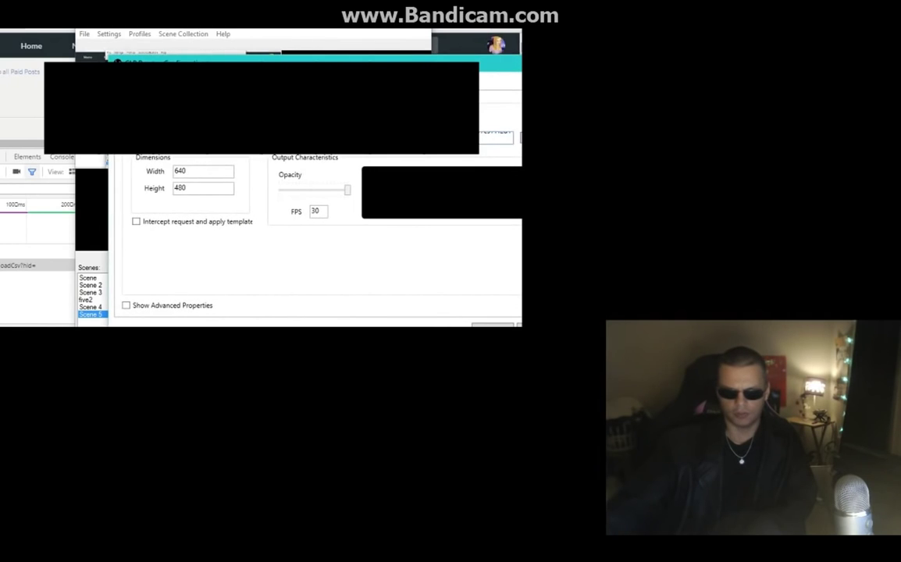
right_click(206, 141)
left_click(236, 176)
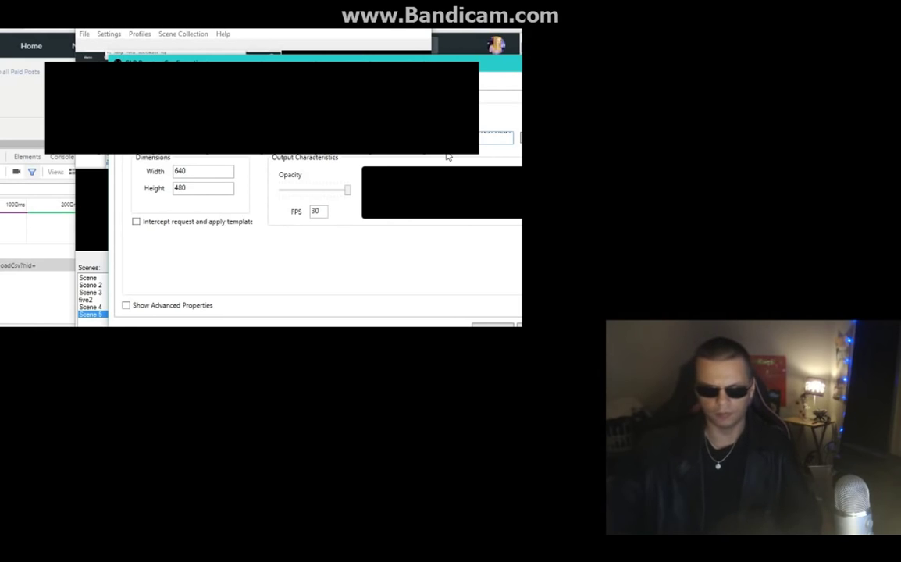
Set the CLR Browser source's dimensions to 1700 wide and 1045 high, and confirm the configuration
left_click_drag(362, 61, 280, 45)
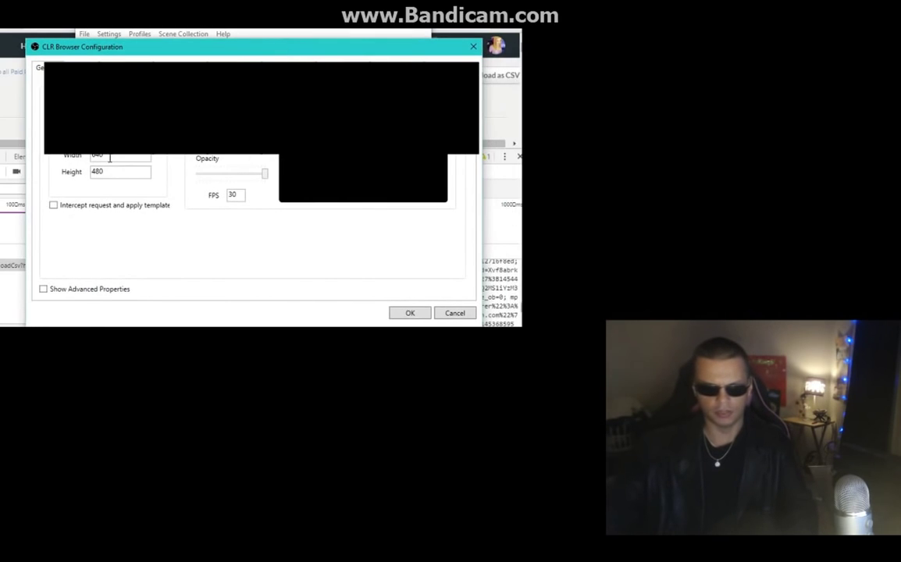
left_click_drag(111, 159, 67, 163)
type("1700")
key("Tab")
type("1045")
key("Delete")
key("Delete")
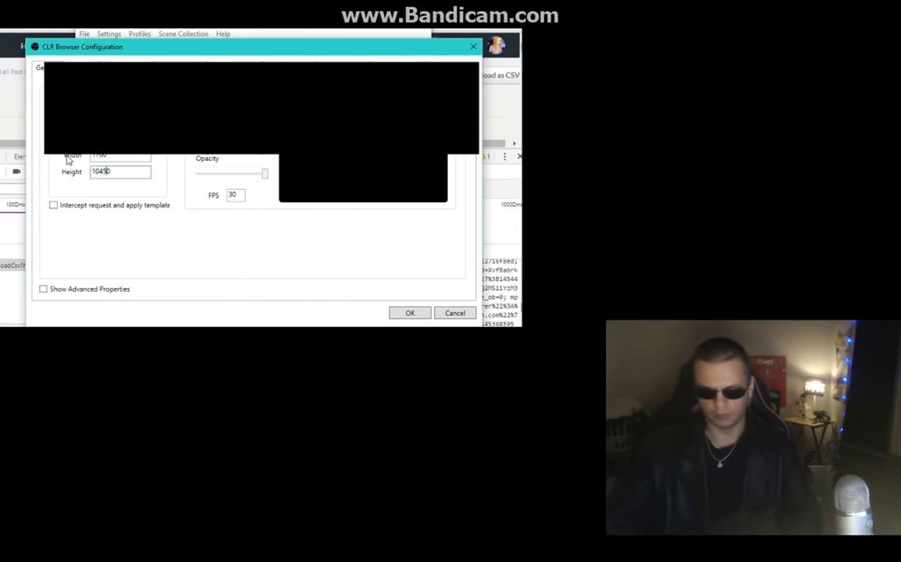
key("Delete")
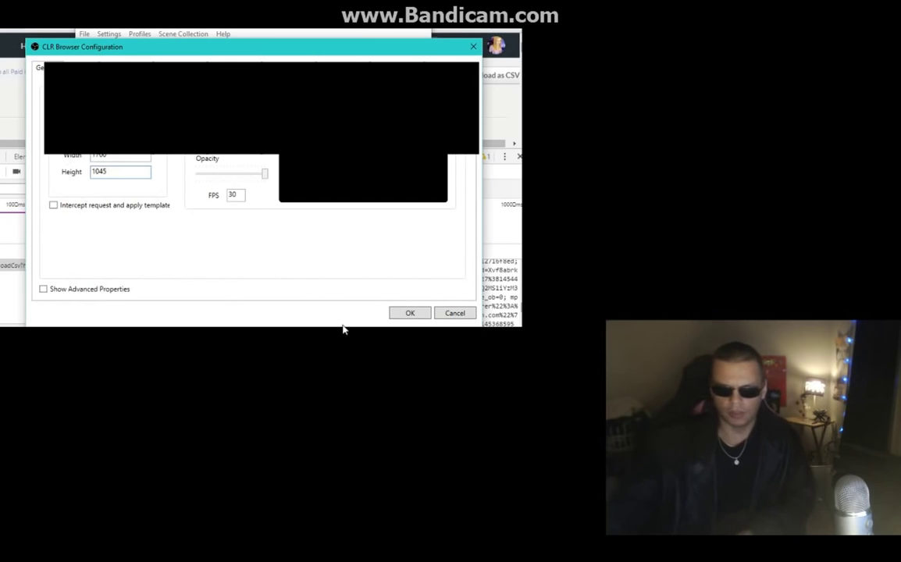
left_click(408, 313)
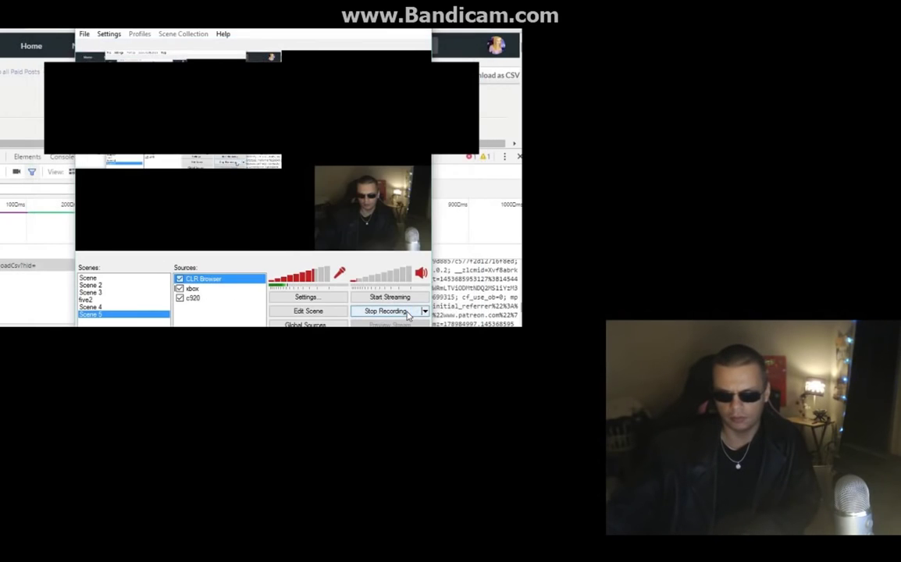
Reopen the CLR Browser source's configuration and reapply it to load the patron alert in the scene
left_click_drag(253, 17, 701, 62)
left_click_drag(778, 61, 371, 33)
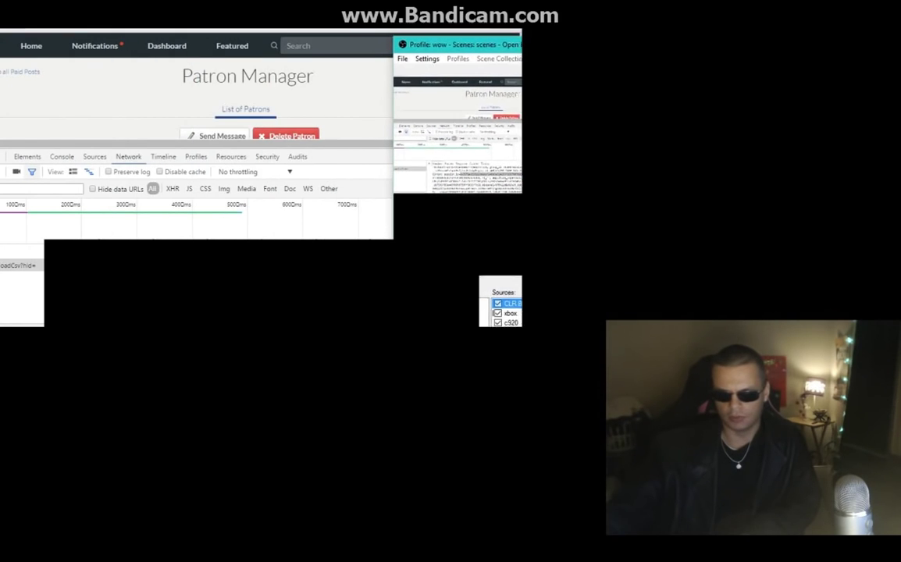
right_click(270, 287)
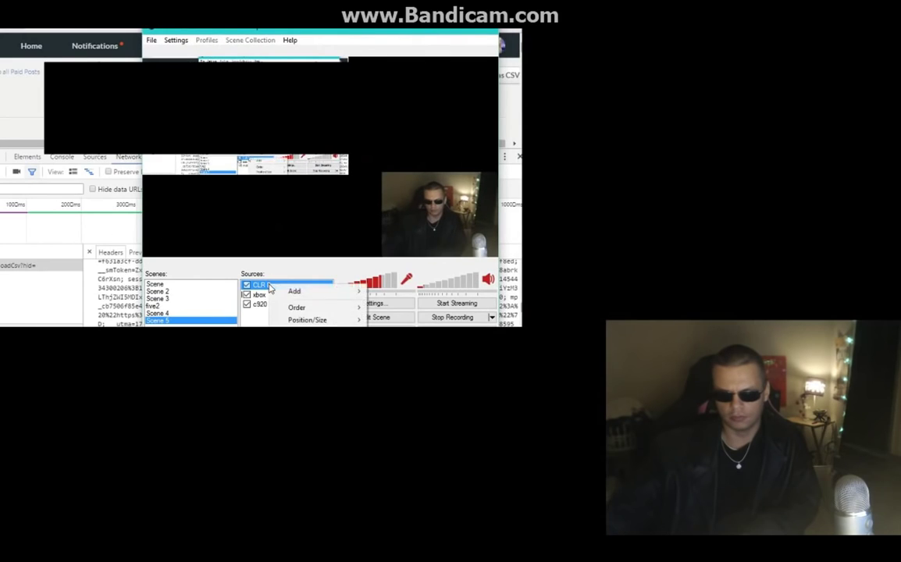
left_click(305, 364)
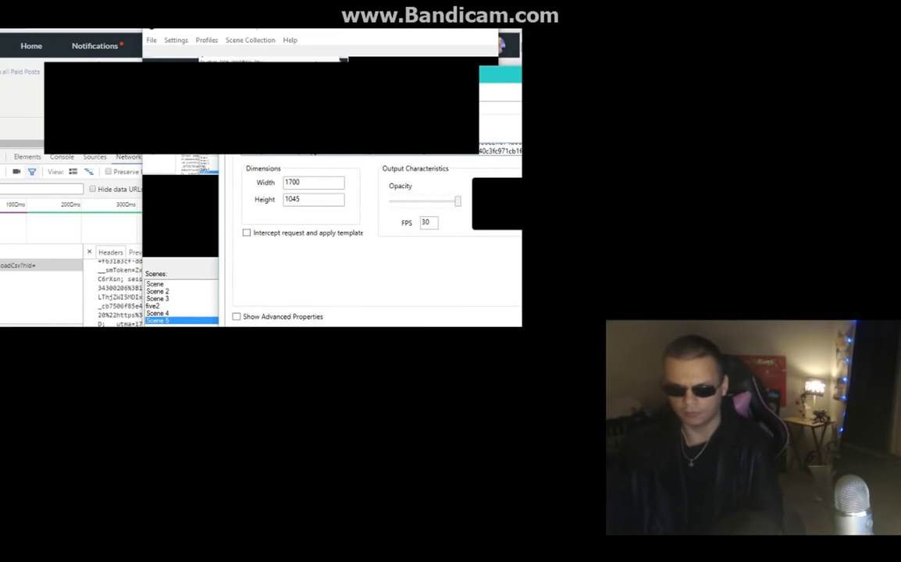
left_click_drag(567, 74, 385, 38)
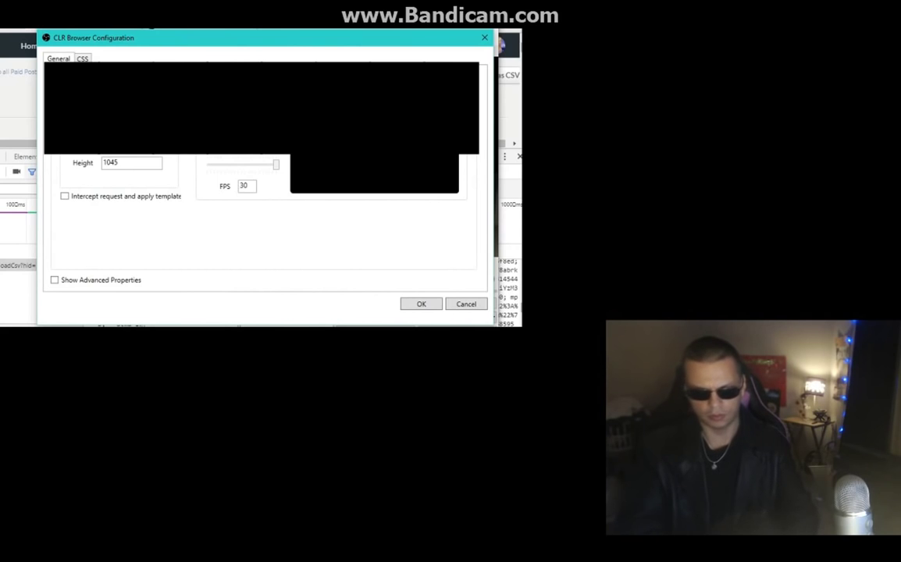
left_click(421, 305)
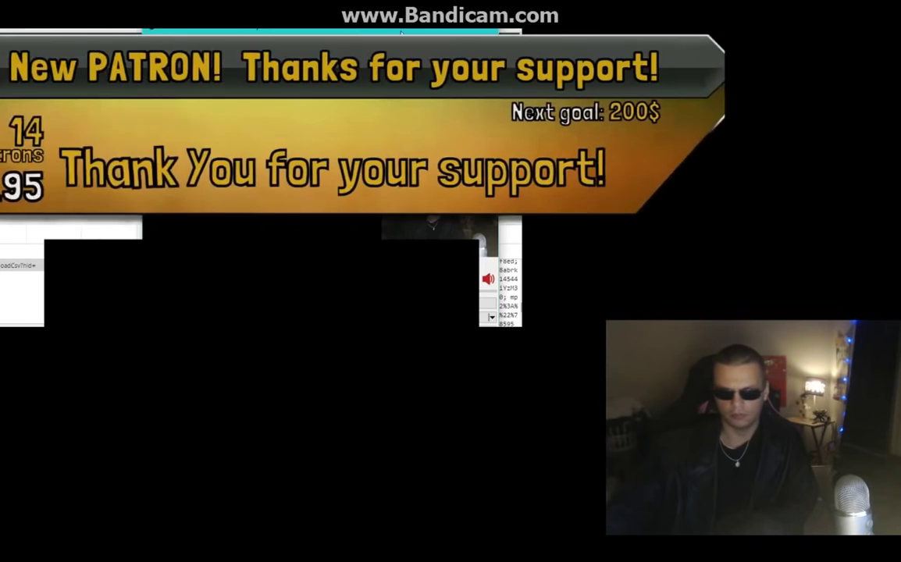
left_click_drag(219, 33, 242, 39)
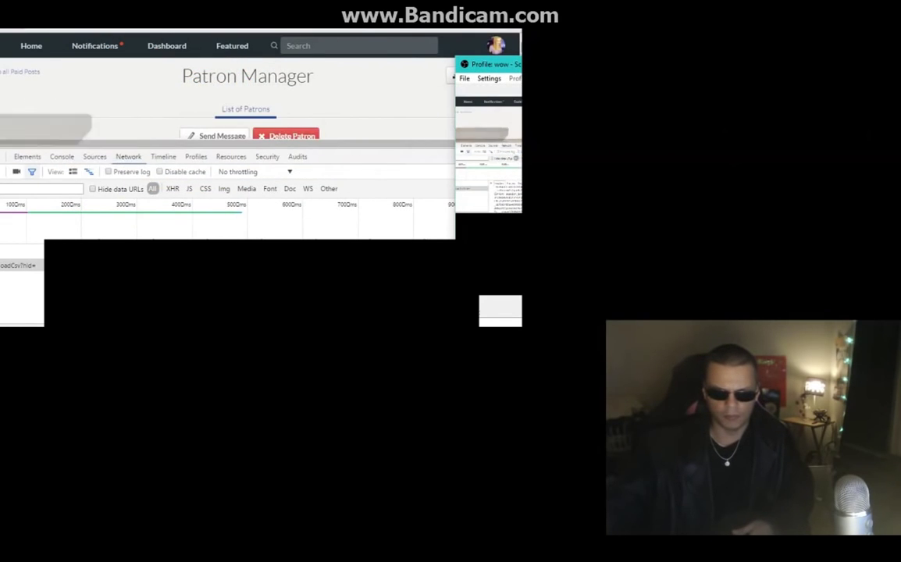
Switch to the bobdevfsn1.12 folder in File Explorer and open FSN.jar as an archive in WinRAR
left_click(326, 500)
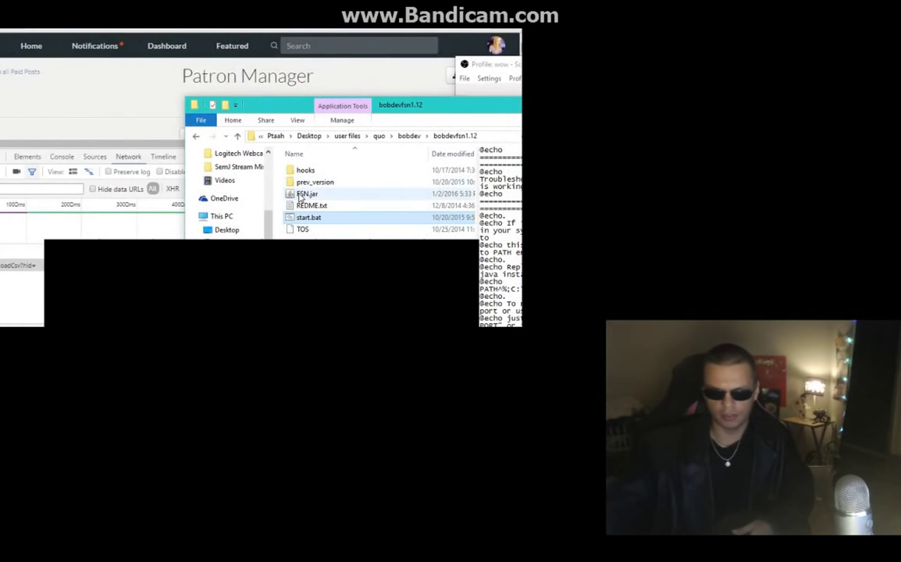
left_click(302, 194)
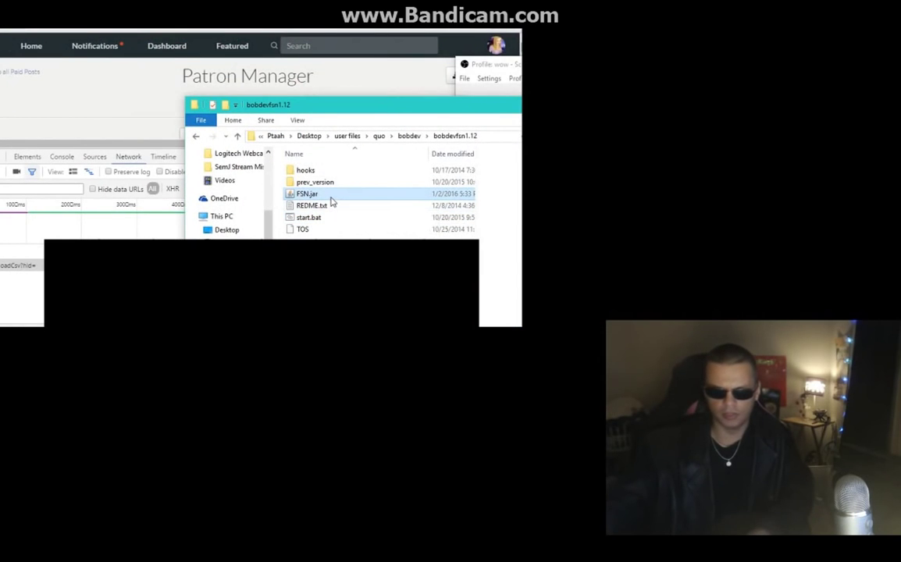
right_click(332, 202)
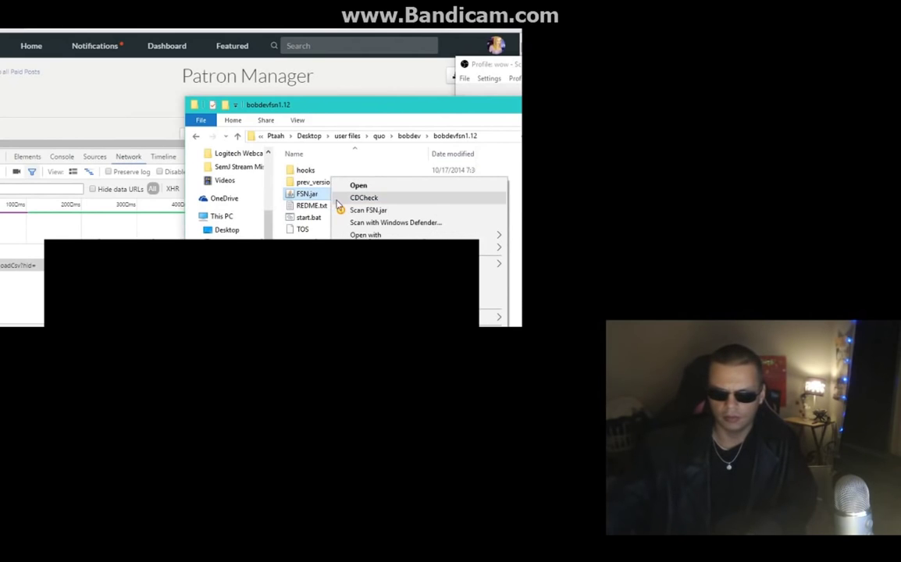
mouse_move(436, 238)
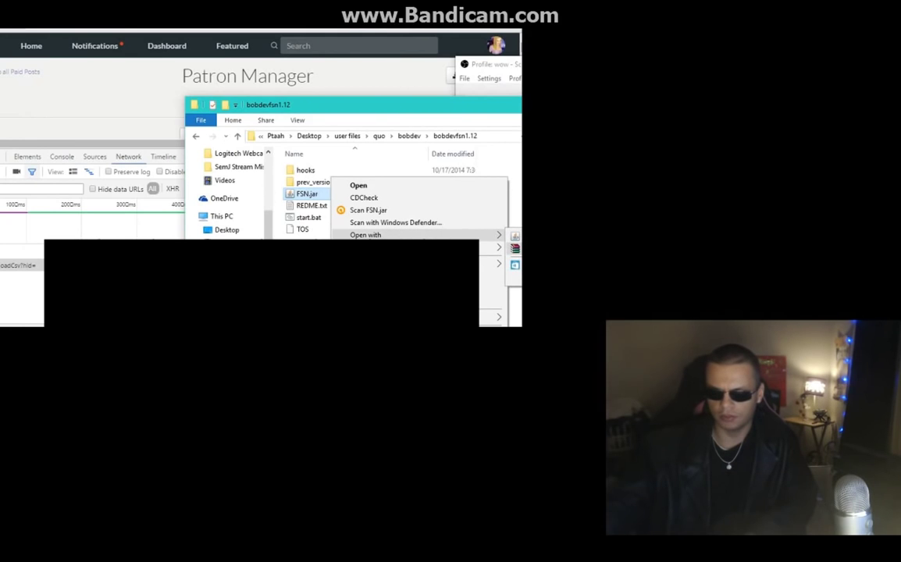
left_click(516, 250)
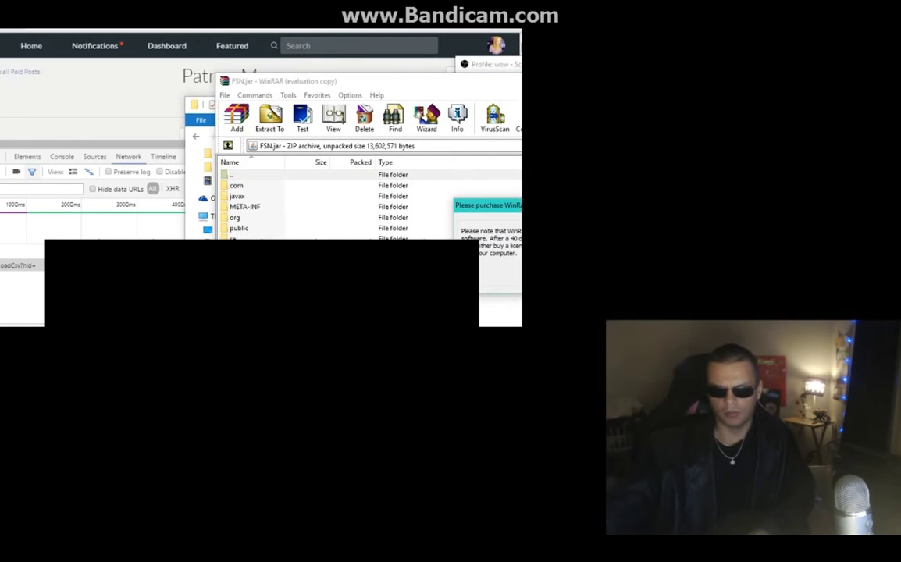
key("Escape")
Browse to the archive's public\audio folder and select patreon.mp3
double_click(242, 228)
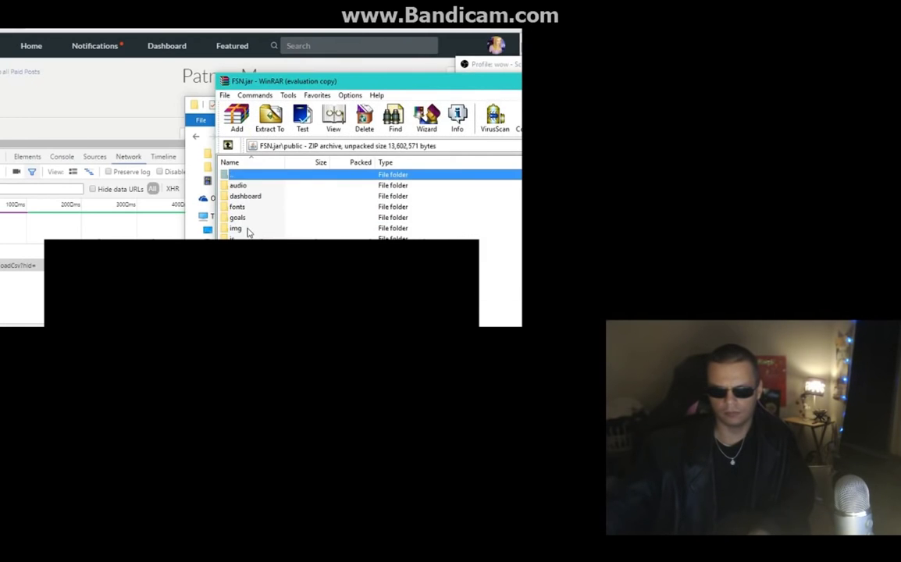
double_click(238, 185)
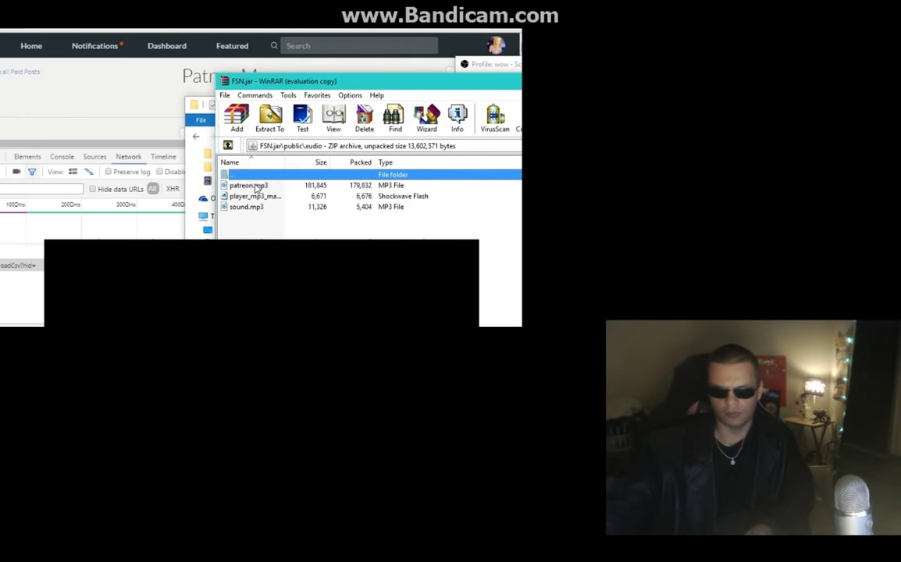
left_click(257, 188)
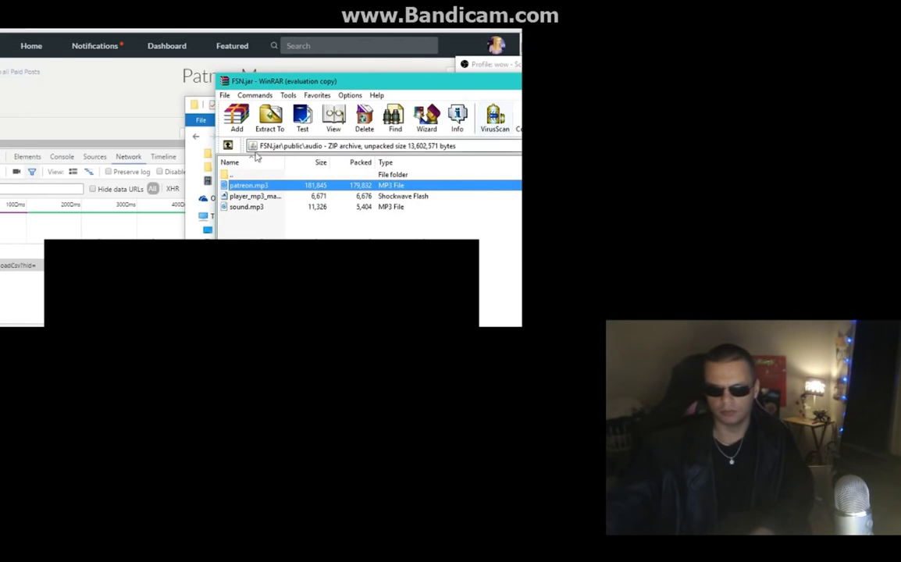
Look through the image files in the archive's public\img folder, and close the archive and the folder window
left_click(234, 176)
double_click(234, 176)
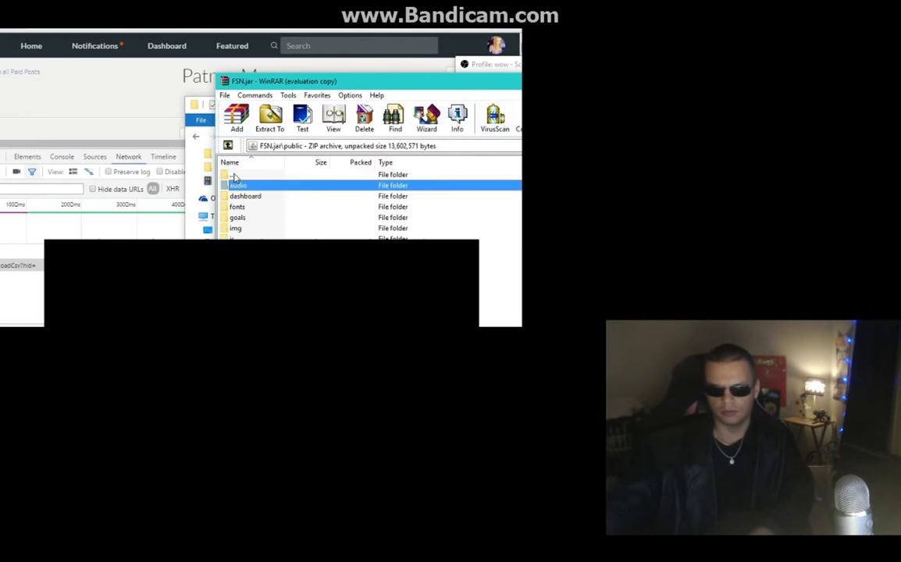
left_click(237, 228)
double_click(237, 228)
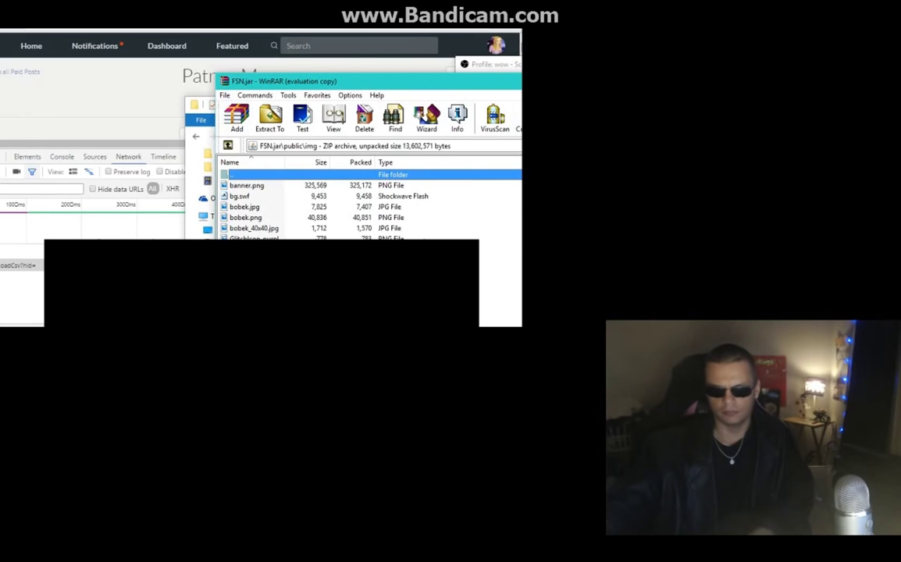
left_click(252, 260)
left_click(252, 250)
left_click(250, 229)
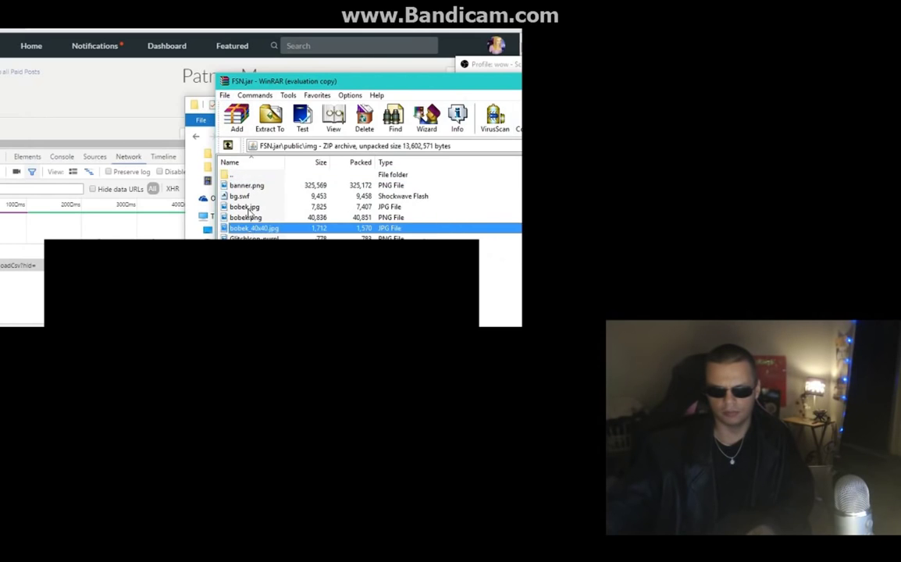
left_click(249, 207)
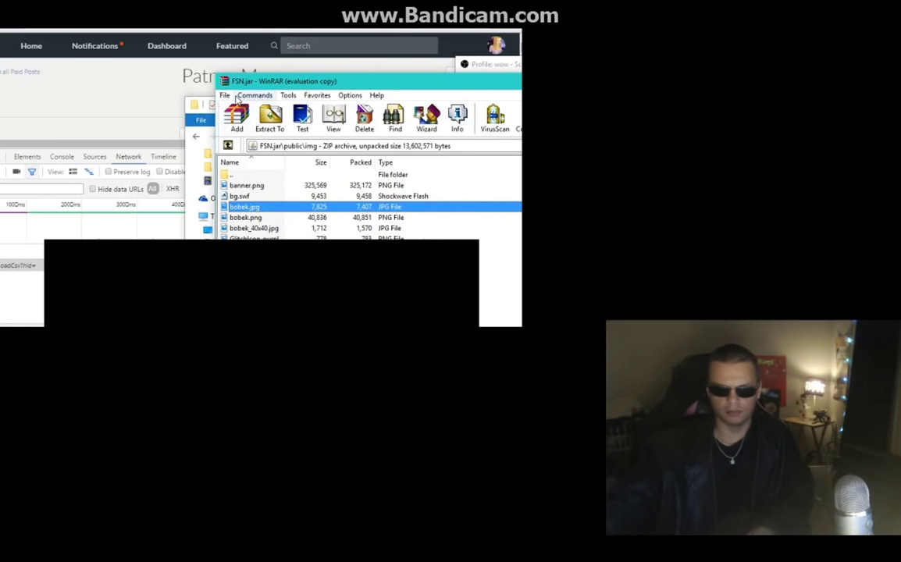
key("alt+F4")
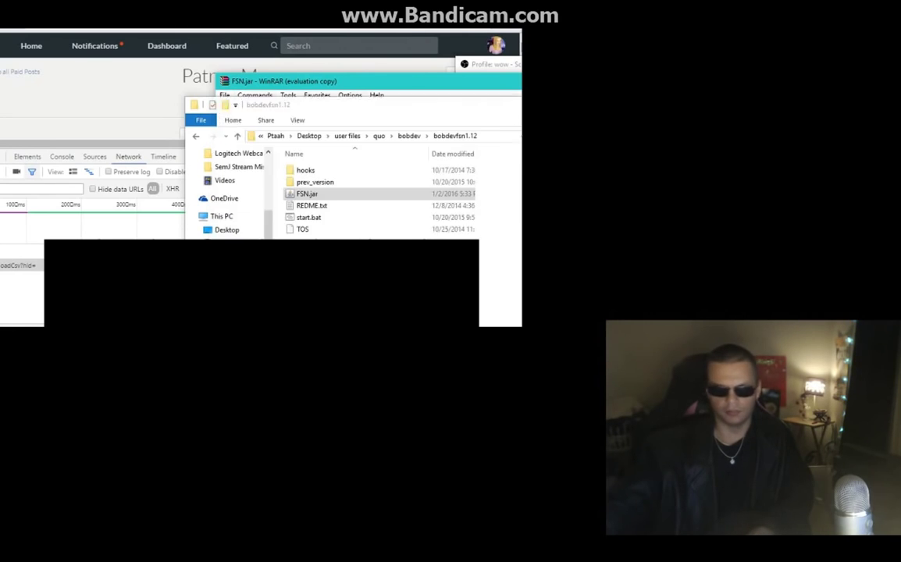
key("alt+F4")
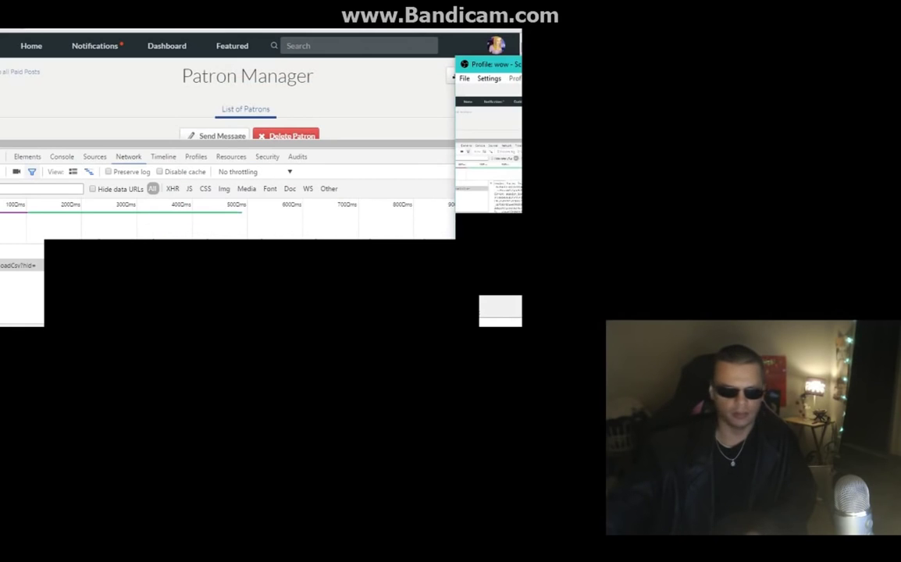